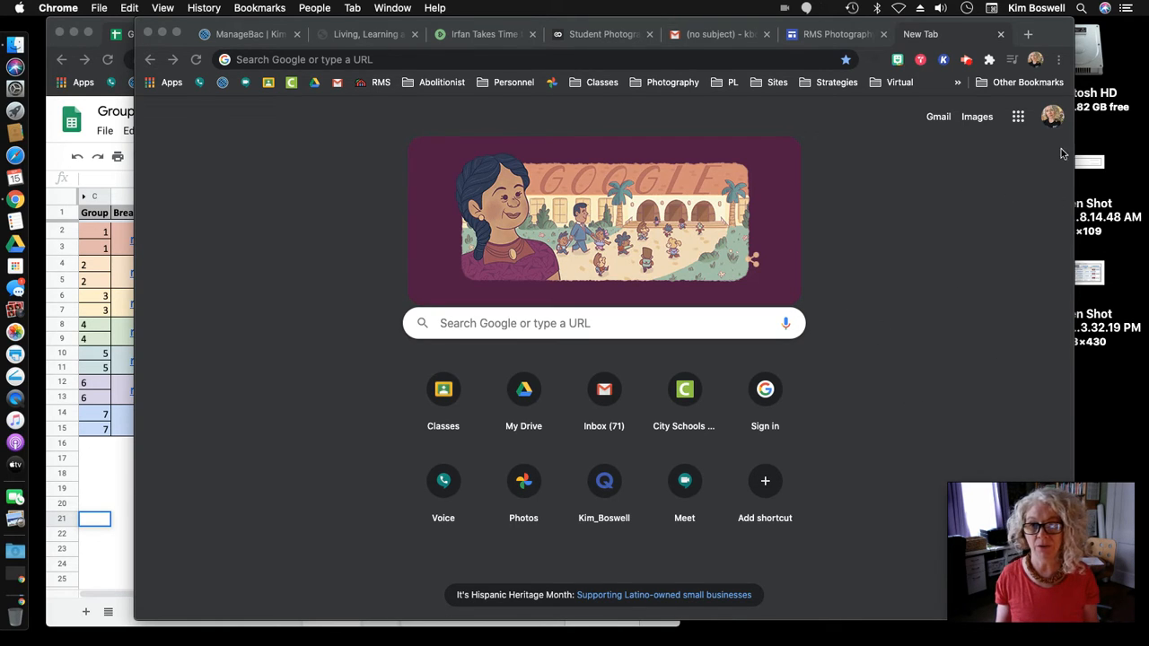
- Look over the browser profile menu and Google account details, then close them
left_click(1038, 60)
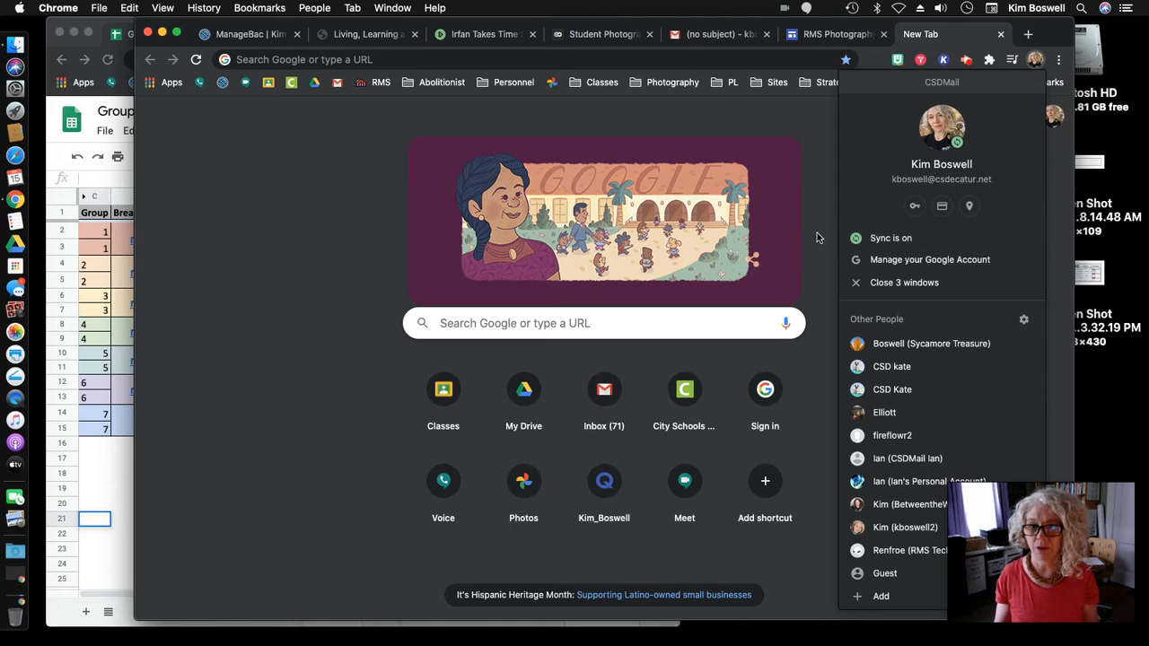
left_click(835, 178)
left_click(1034, 61)
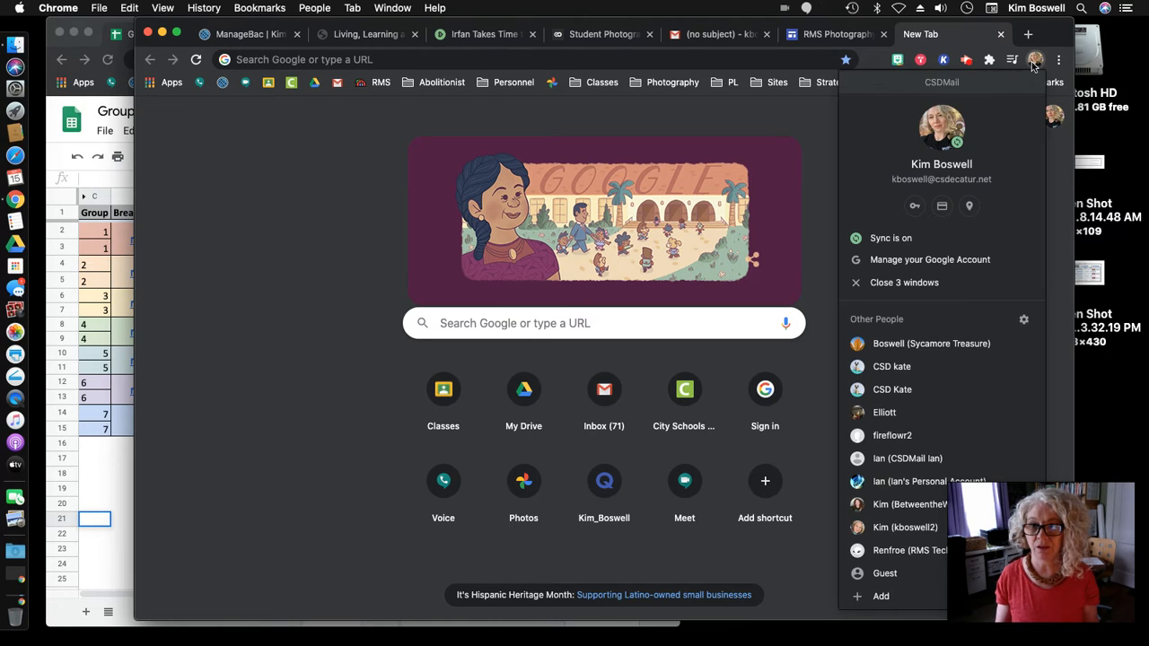
left_click(799, 169)
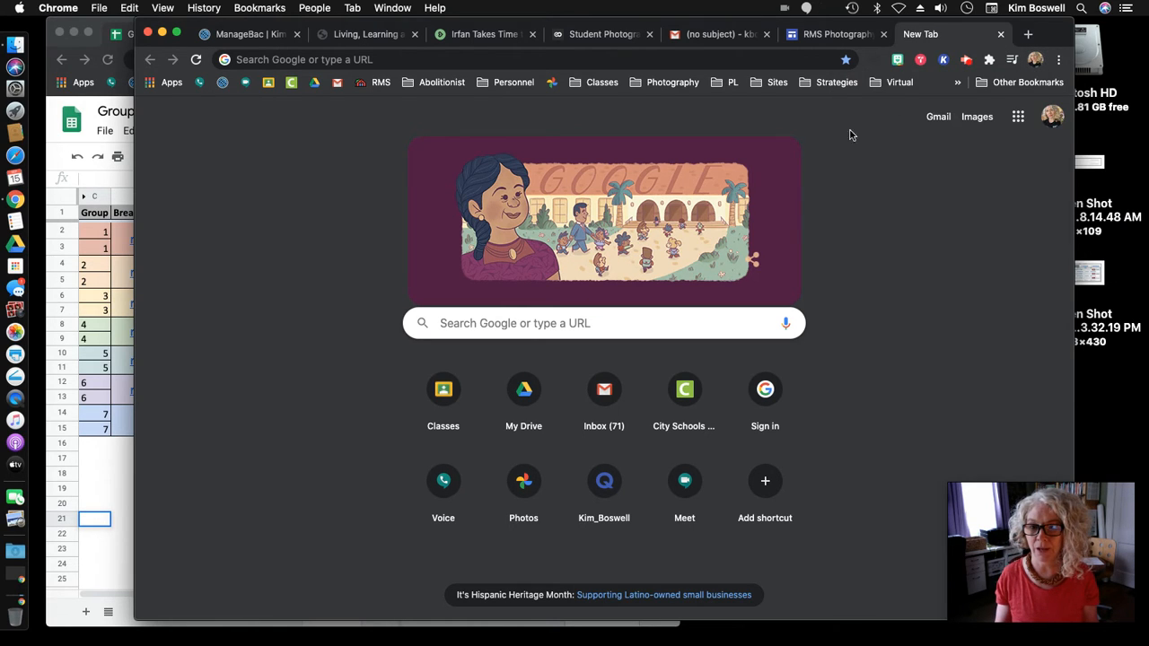
left_click(1055, 121)
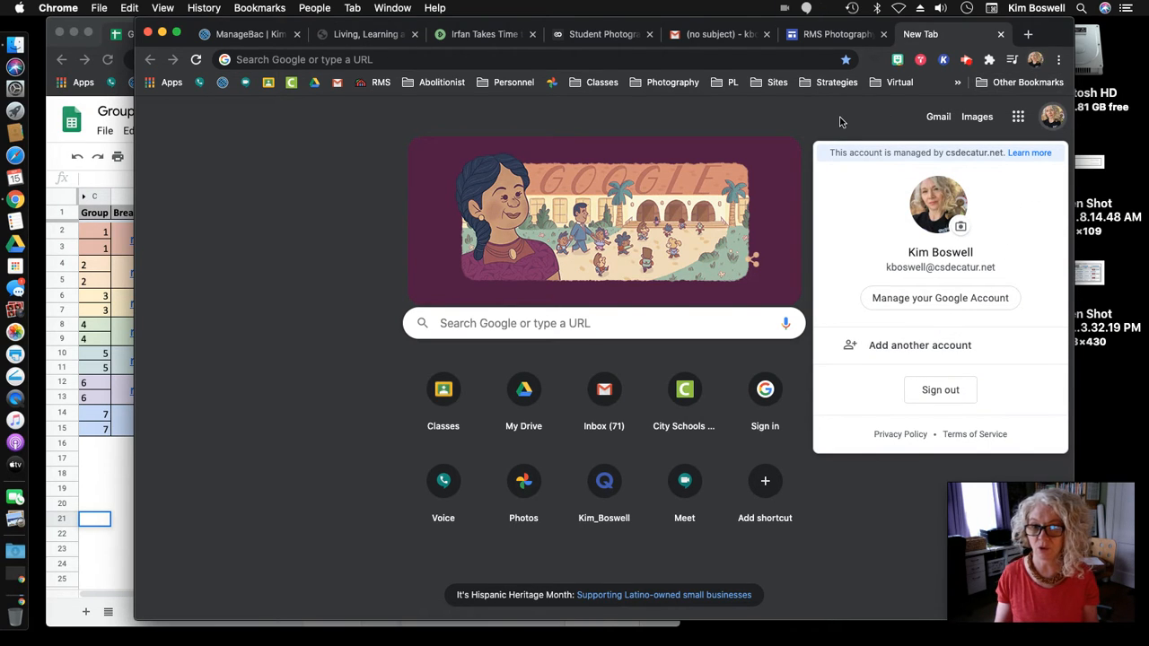
left_click(841, 121)
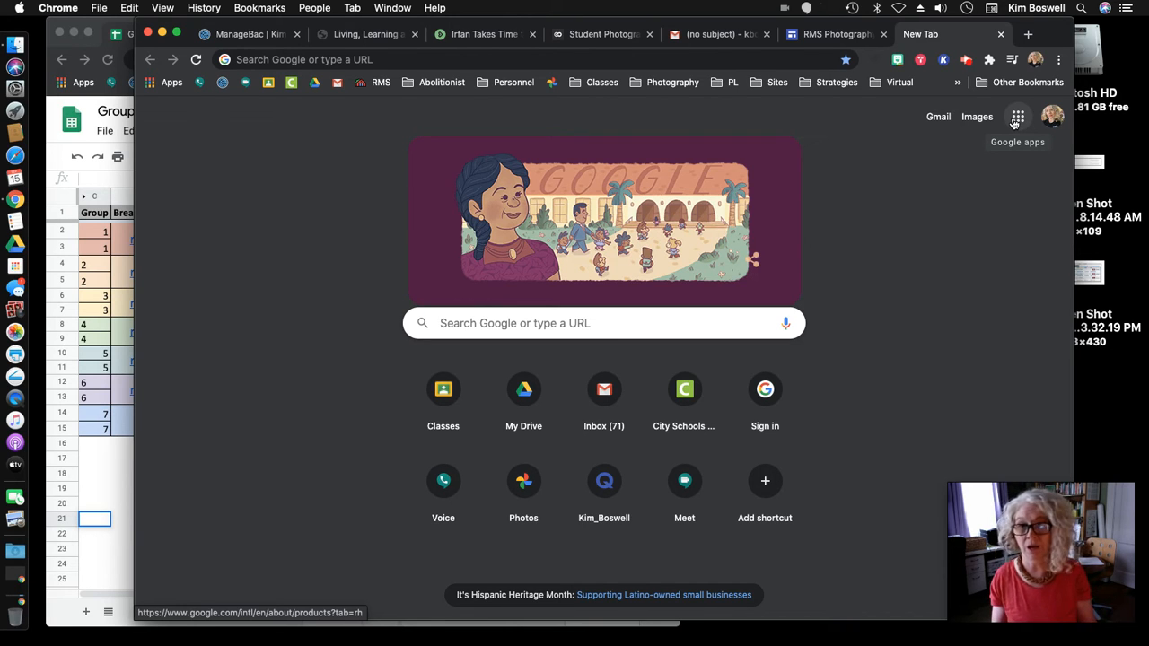
- Show the Google apps launcher and scroll through its app tiles
left_click(1015, 119)
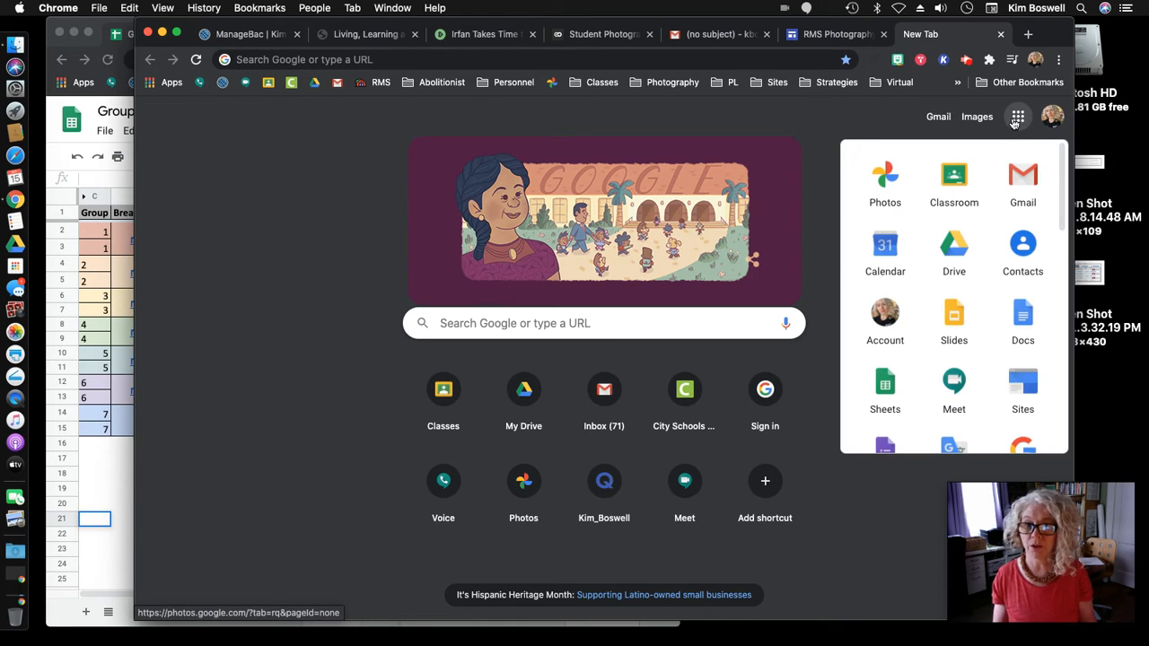
scroll(987, 274, "down", 5)
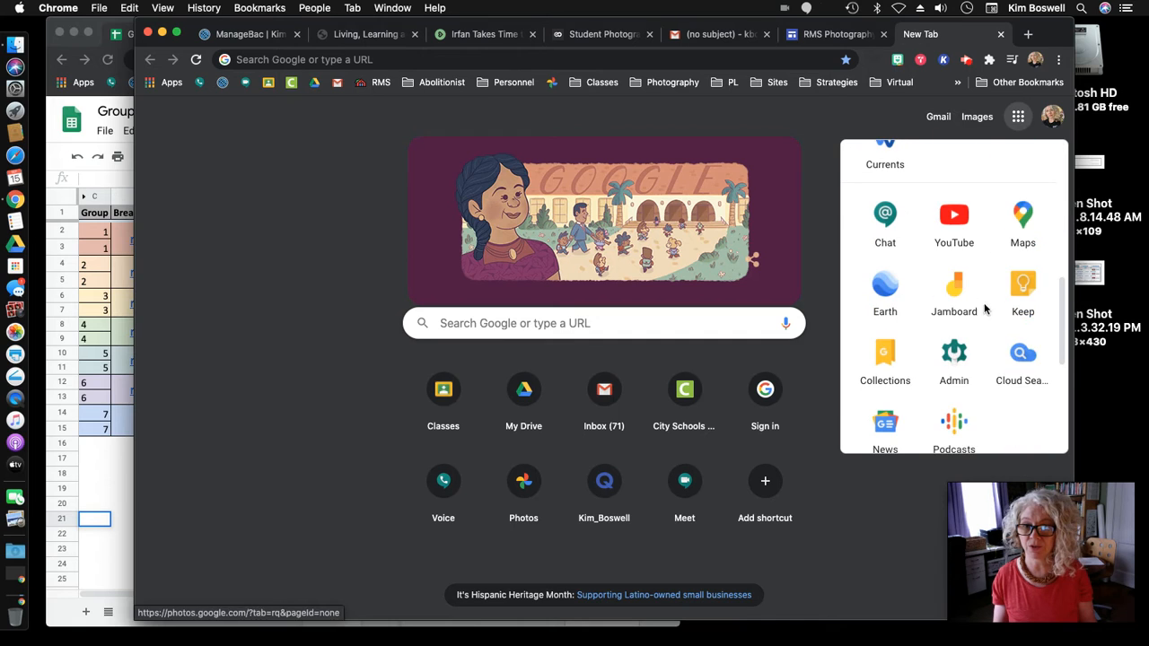
scroll(982, 375, "up", 5)
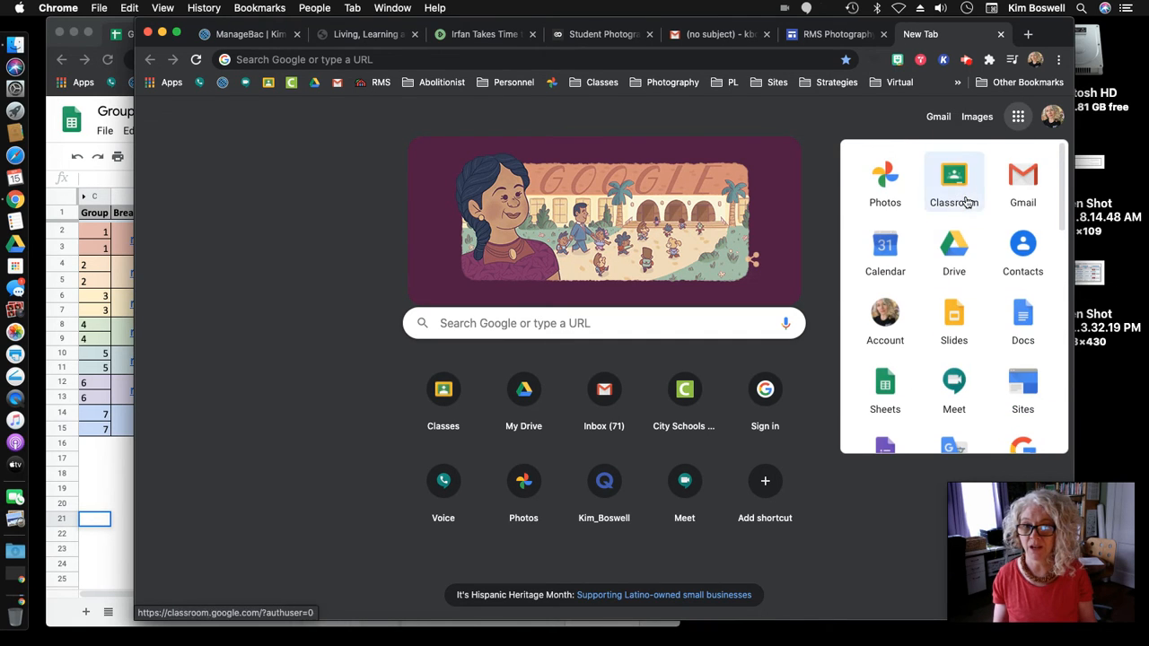
mouse_move(901, 186)
left_mouse_down()
mouse_move(929, 225)
mouse_move(1001, 272)
mouse_move(911, 185)
mouse_move(890, 188)
left_mouse_up()
- Launch Google Photos from the apps launcher and glance at the Upload options
left_click(885, 185)
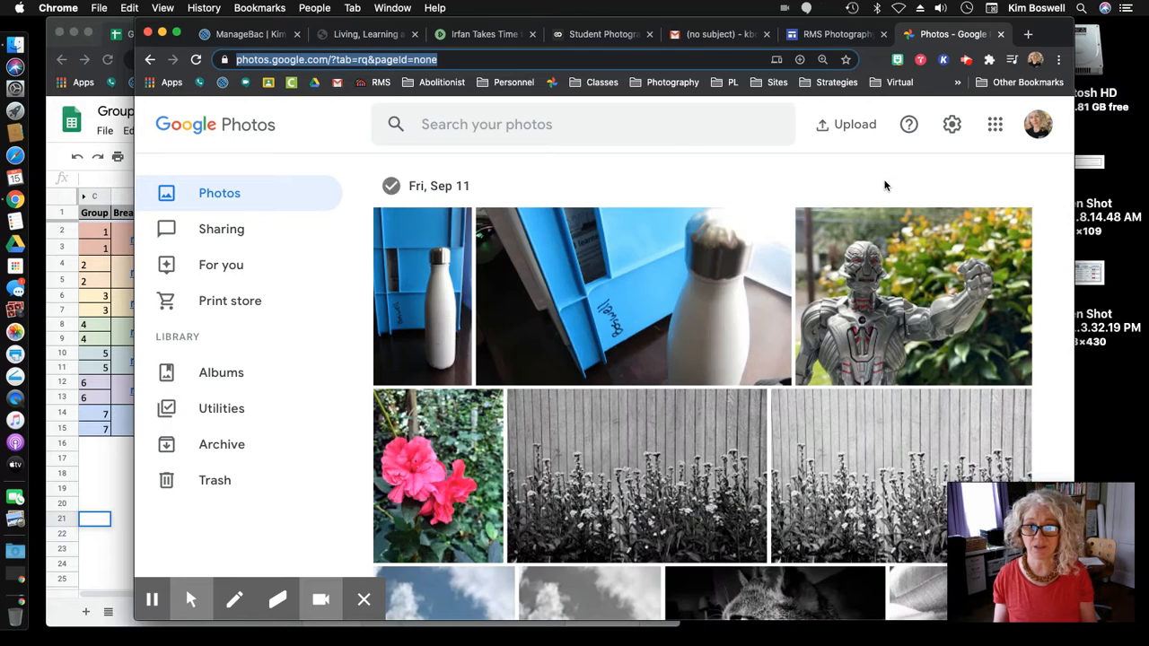
left_click(842, 125)
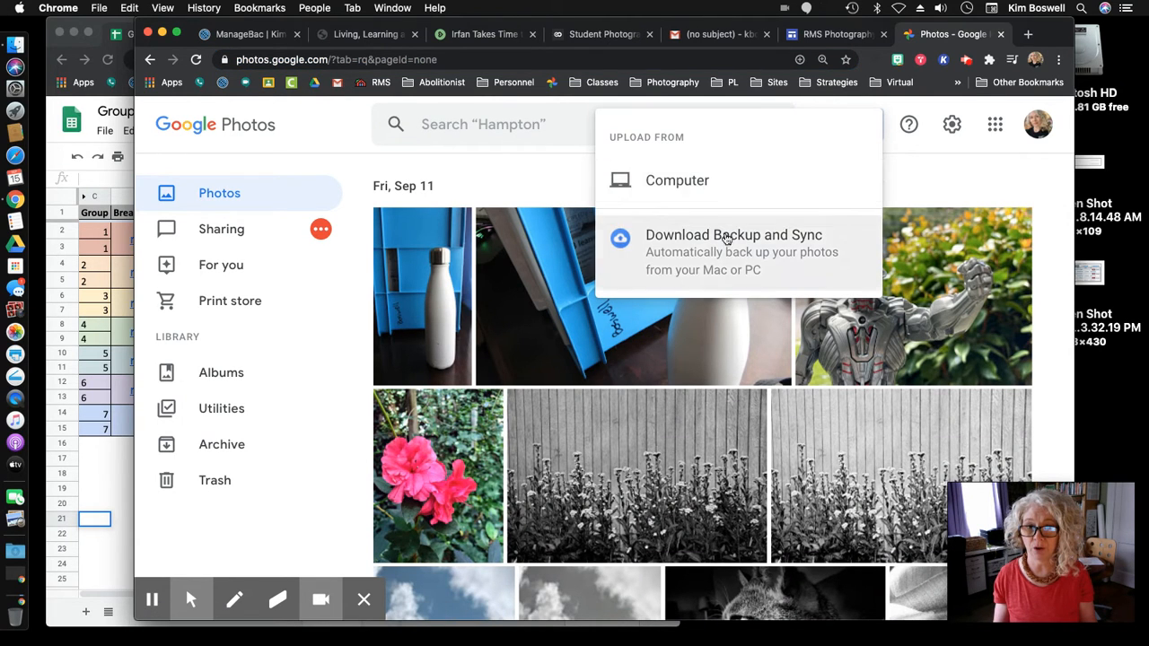
left_click(930, 185)
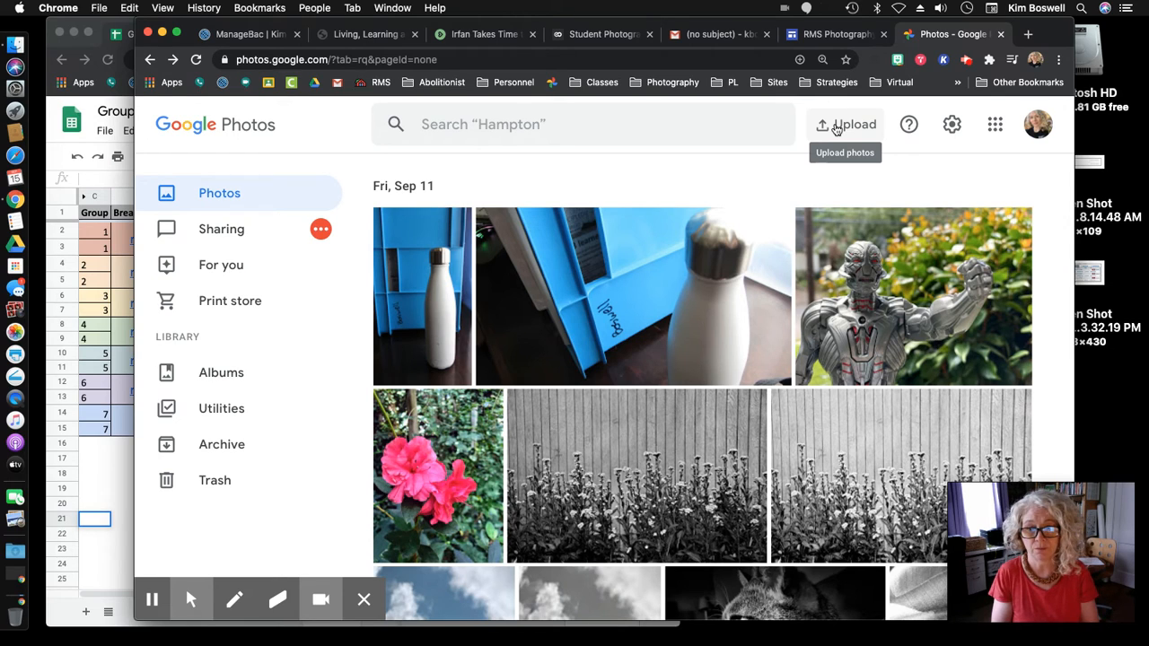
- Scroll down the photo library to the September 2020 pictures
scroll(706, 297, "down", 10)
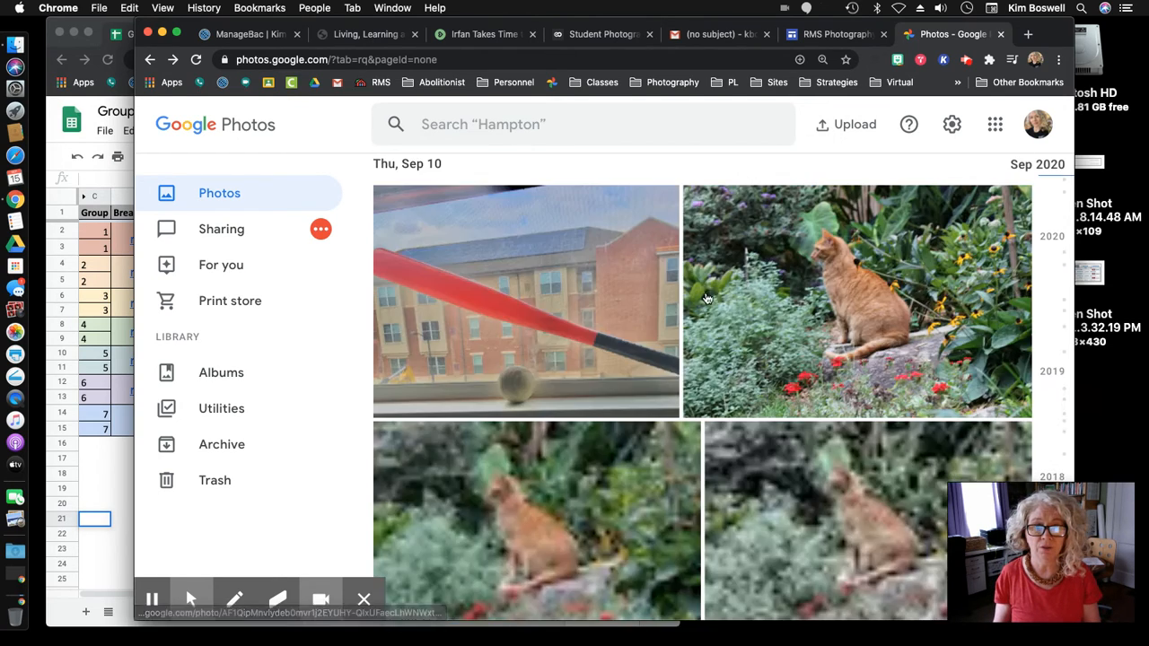
scroll(707, 297, "down", 10)
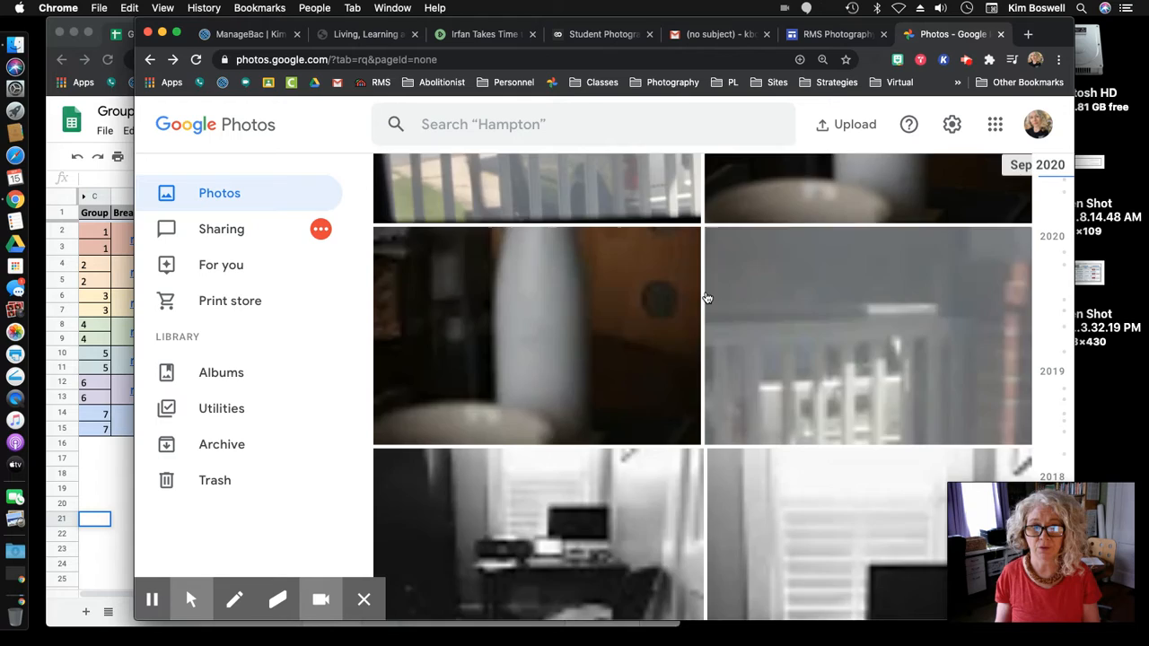
scroll(707, 298, "down", 10)
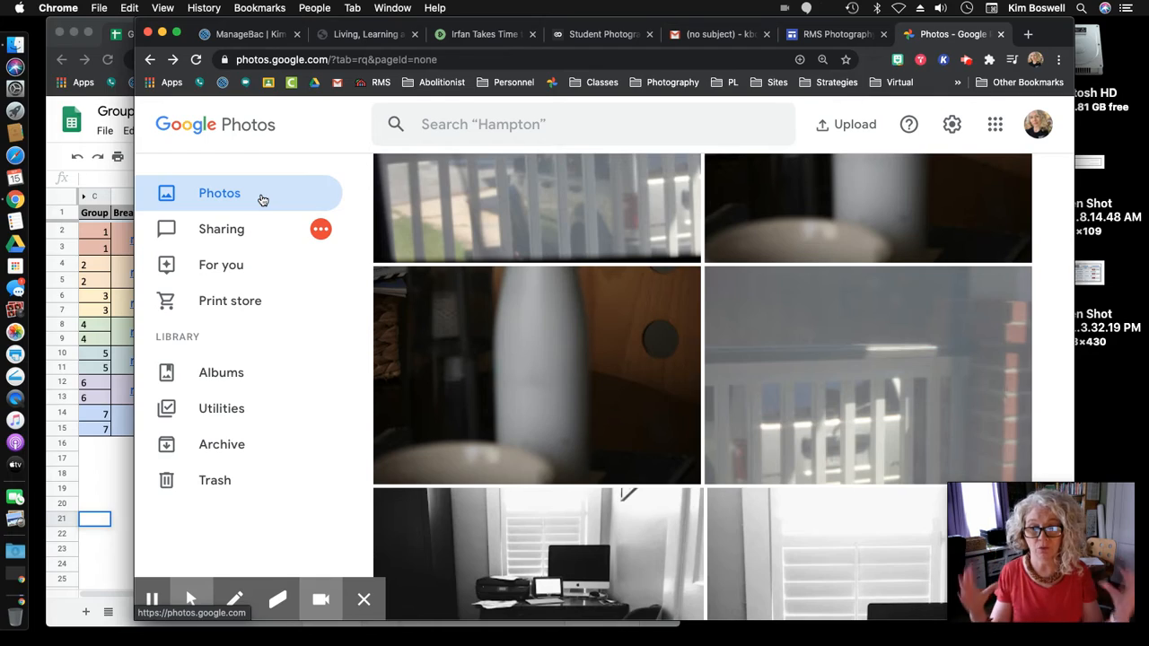
scroll(732, 321, "down", 3)
scroll(731, 321, "down", 15)
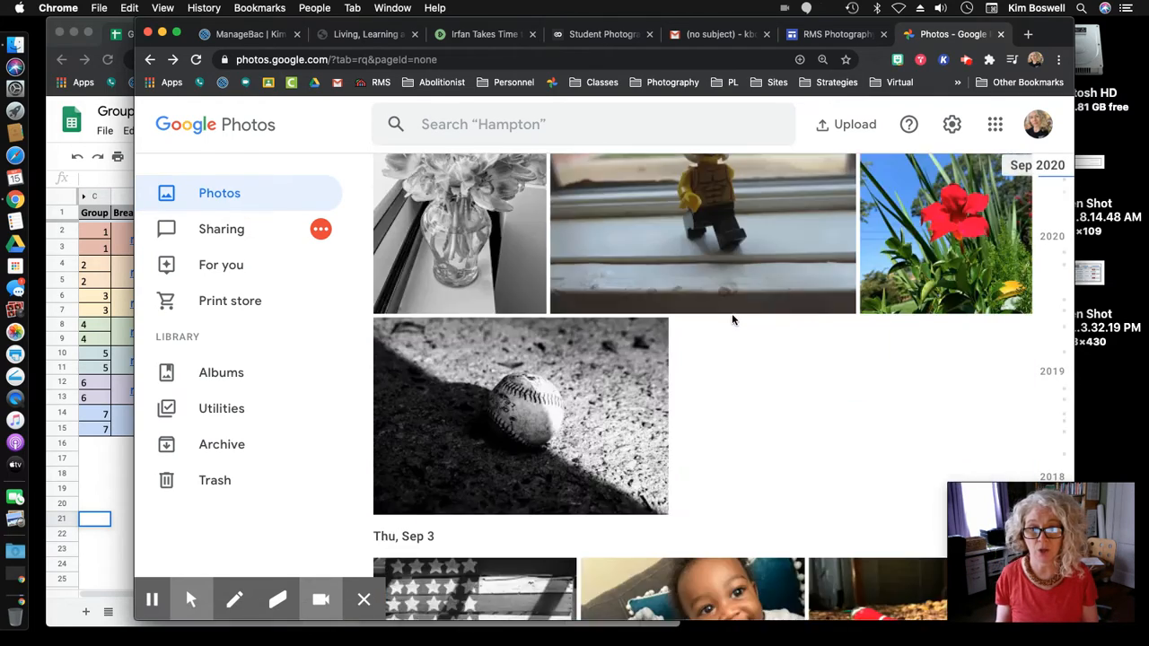
scroll(732, 320, "up", 10)
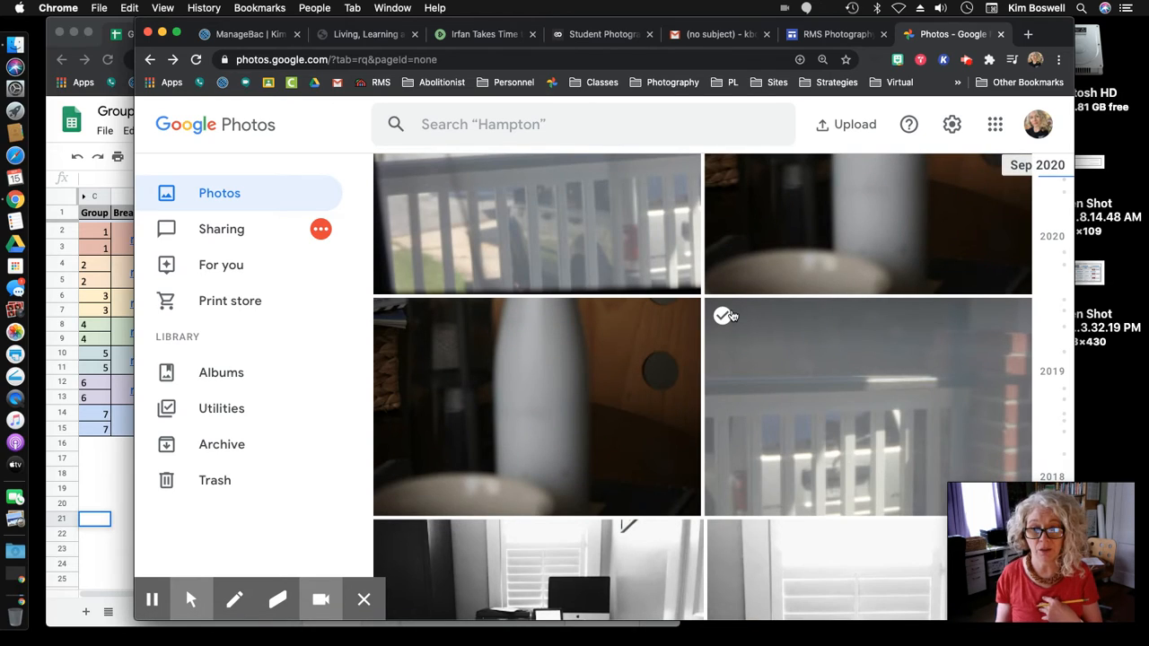
scroll(731, 316, "down", 3)
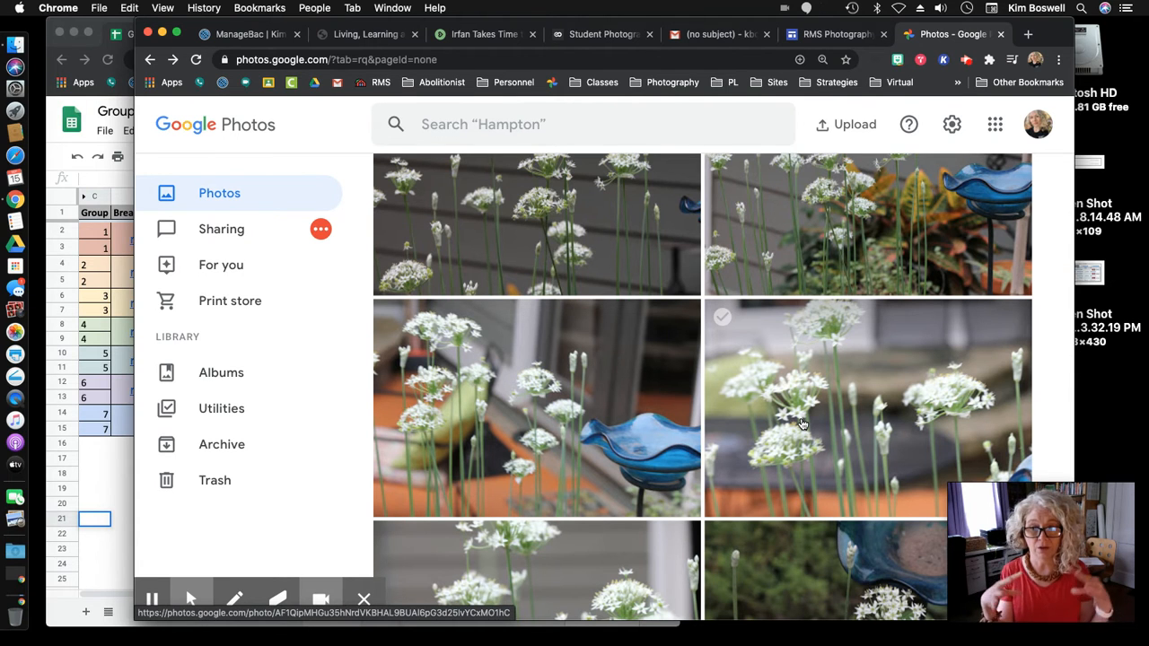
scroll(796, 428, "down", 5)
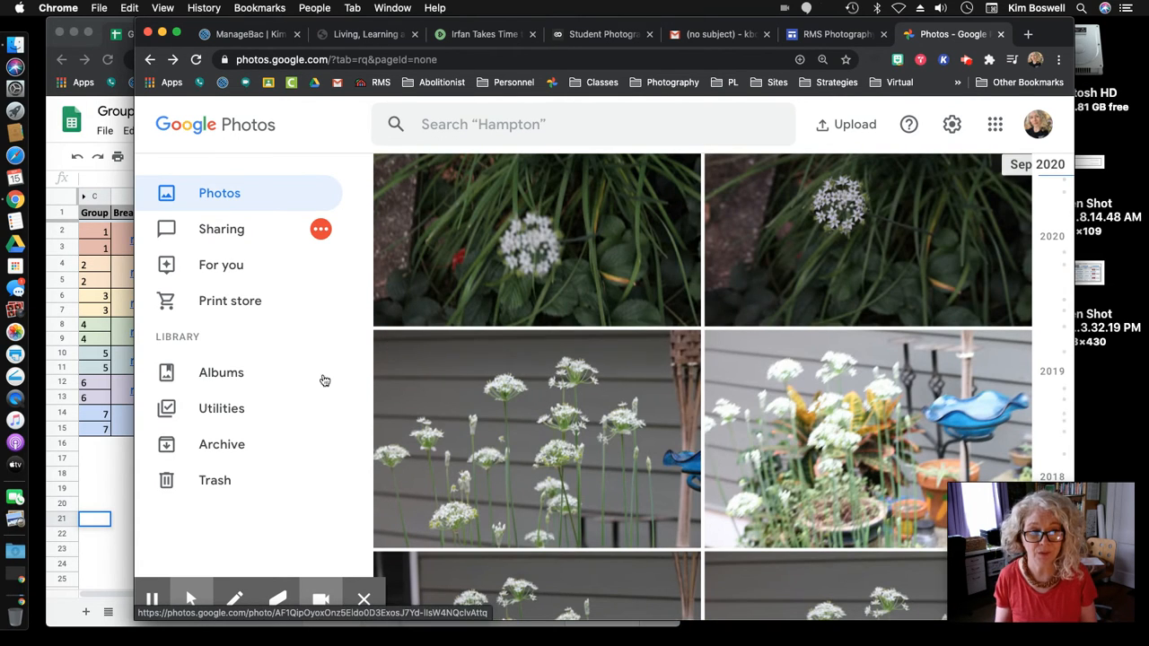
- Create a new album titled with the owner's last name, first name and 'T1P2'
left_click(243, 384)
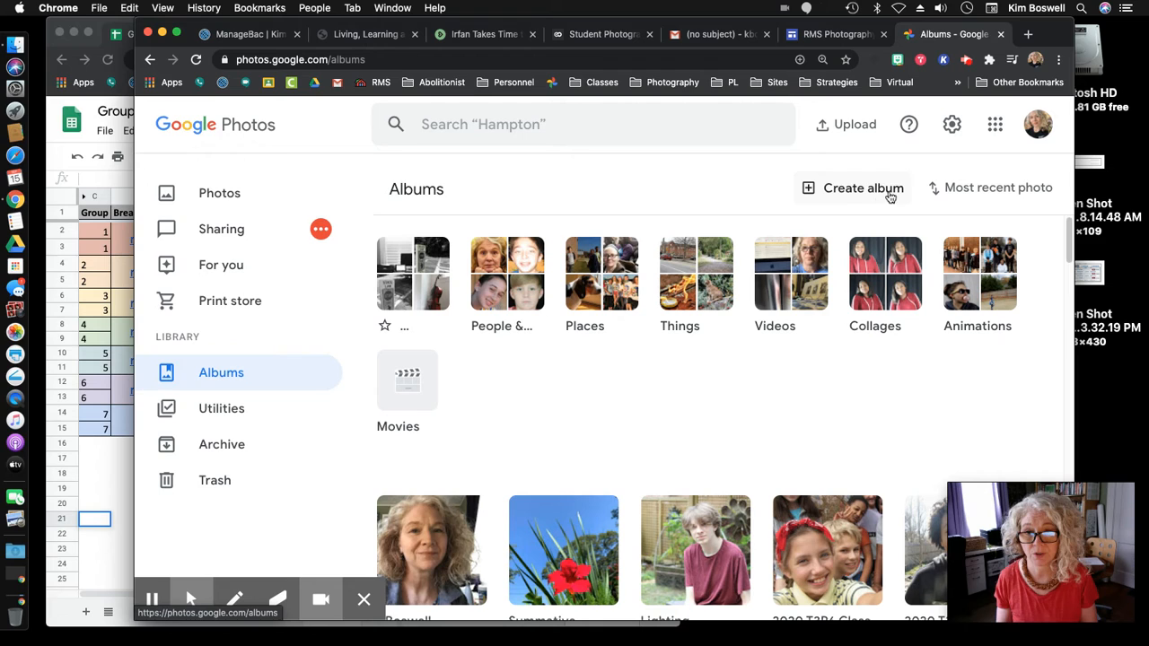
left_click(847, 196)
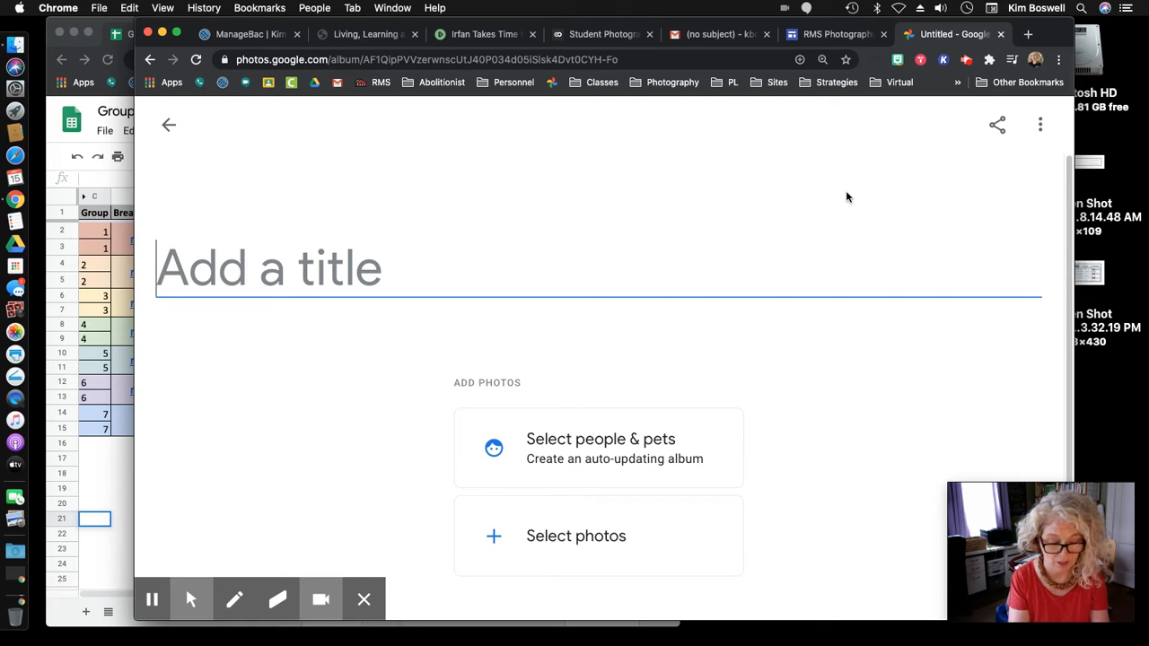
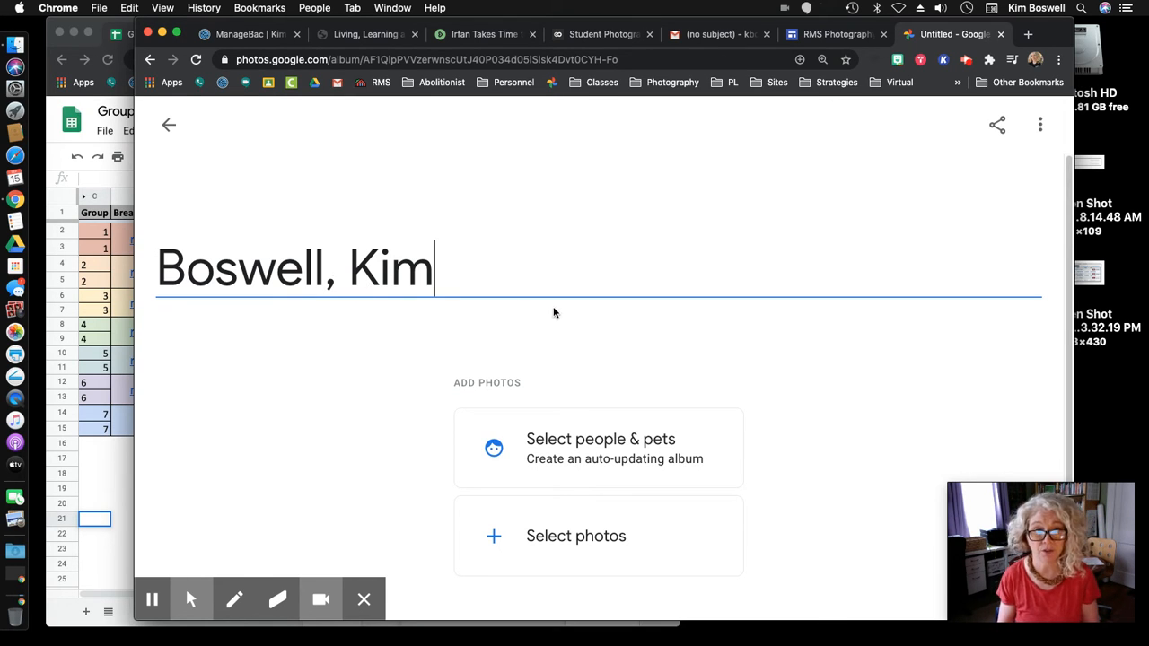
type("T")
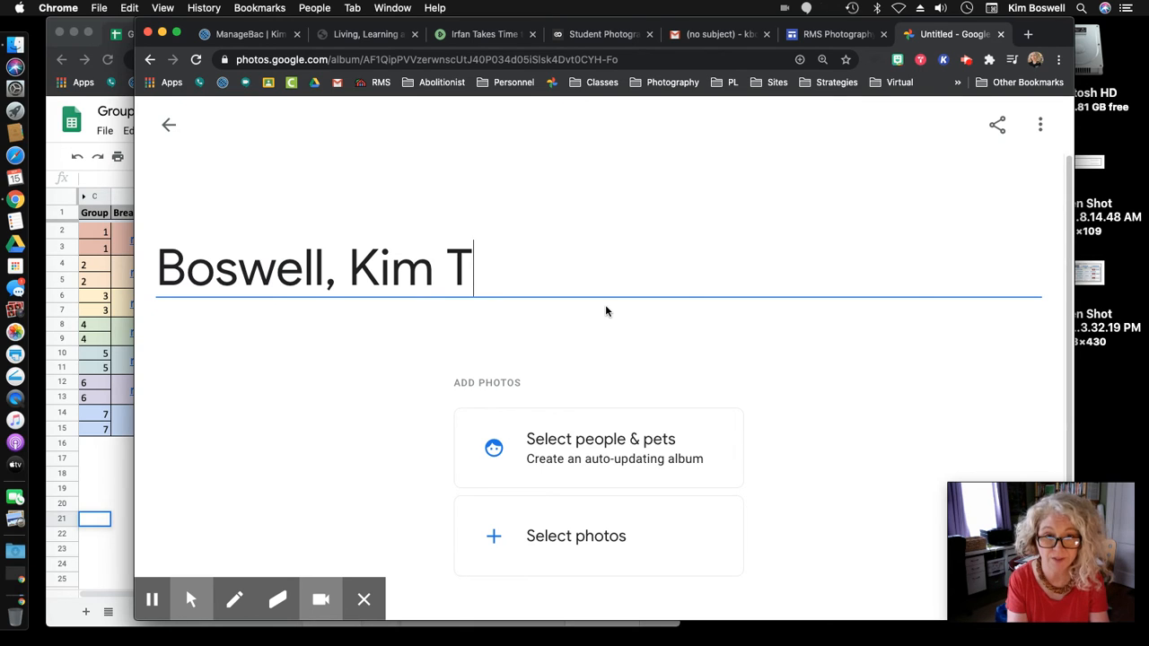
type("1P")
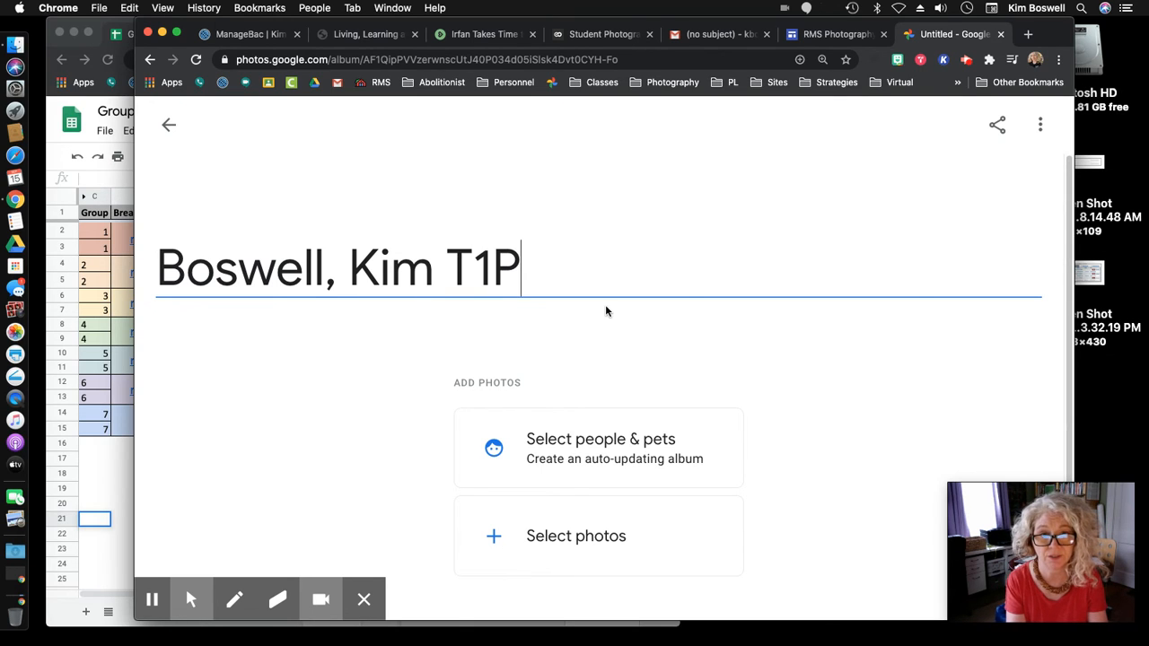
type("2")
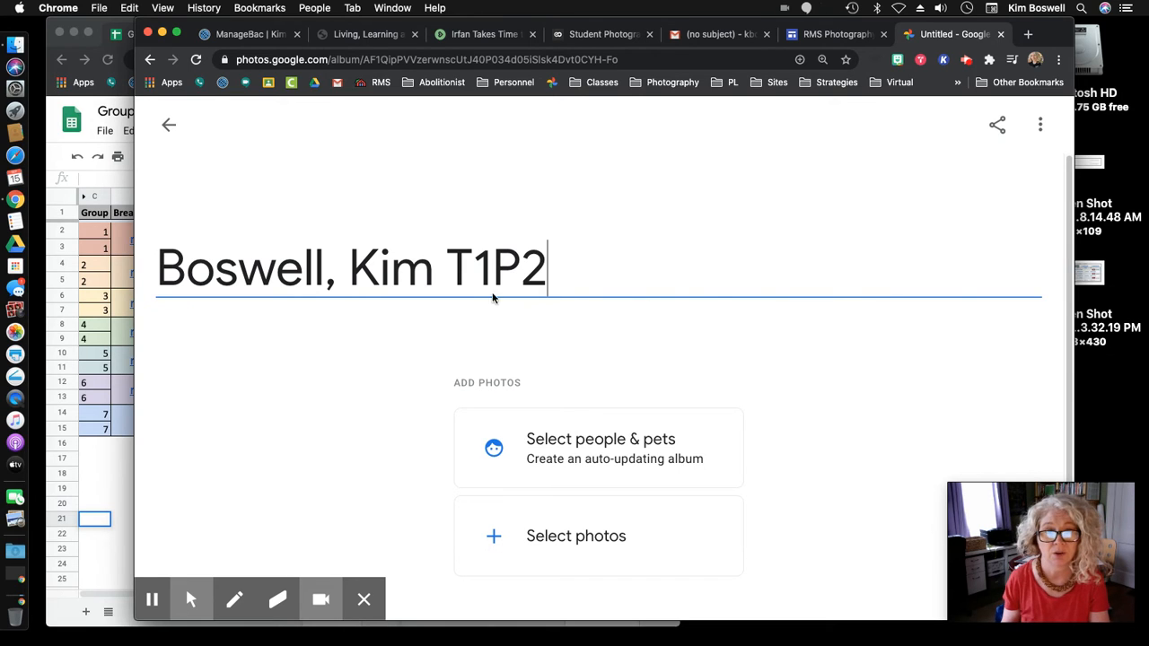
- Check the T1P2 class code in the album title and save the title
left_click(462, 270)
left_click(480, 270)
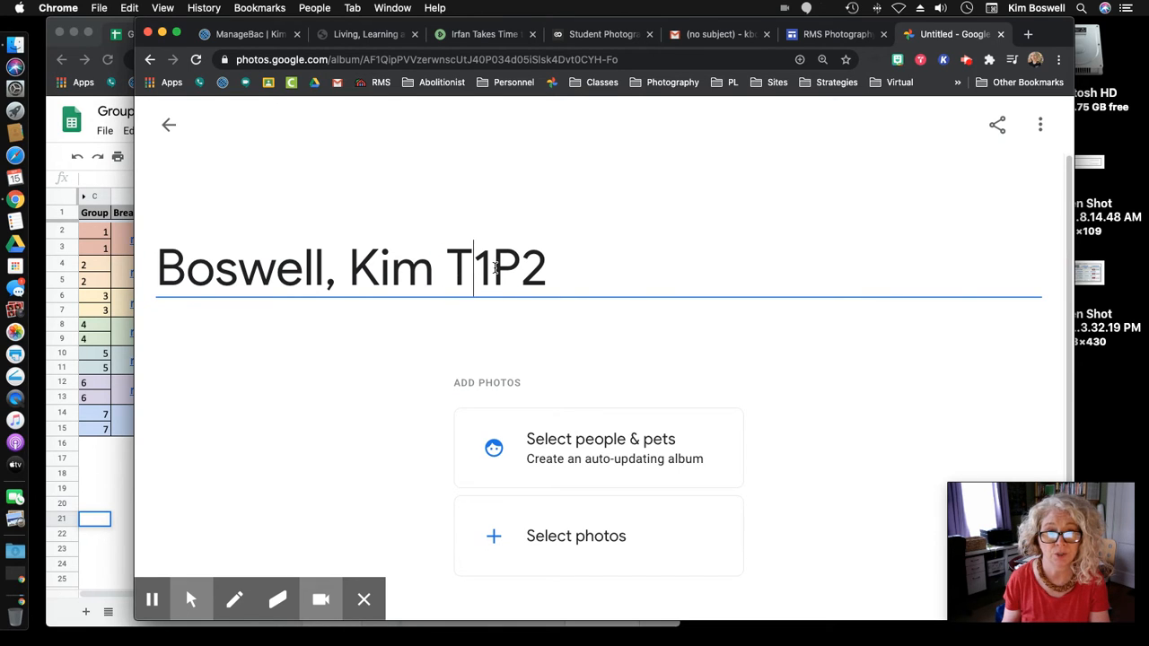
left_click(492, 268)
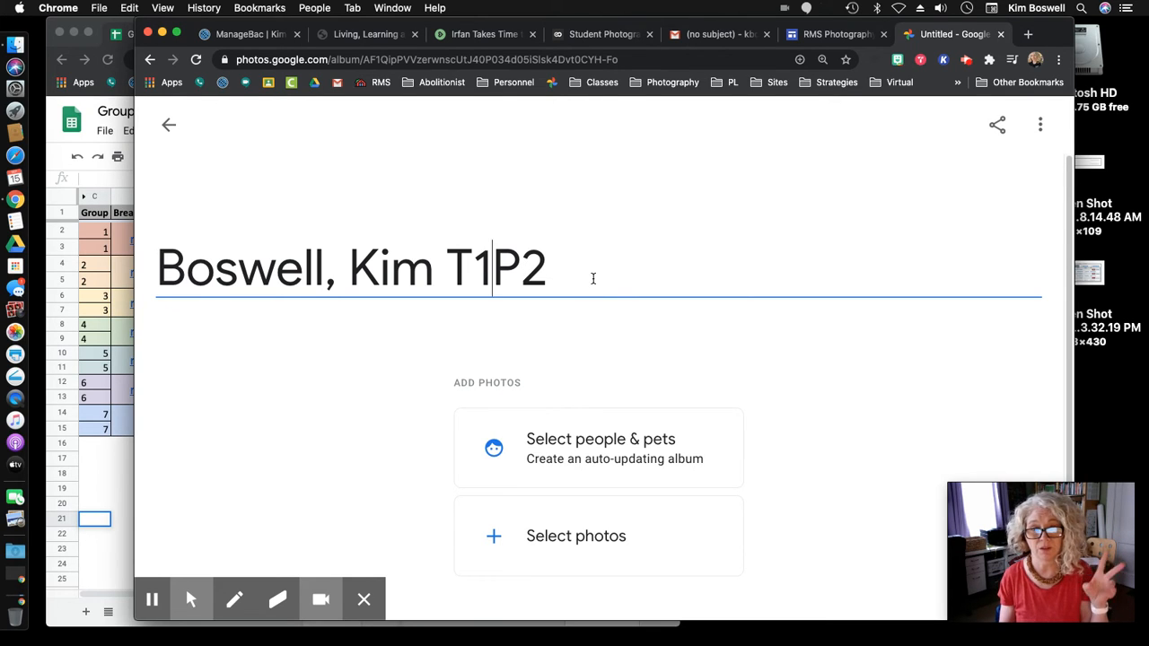
left_click(552, 272)
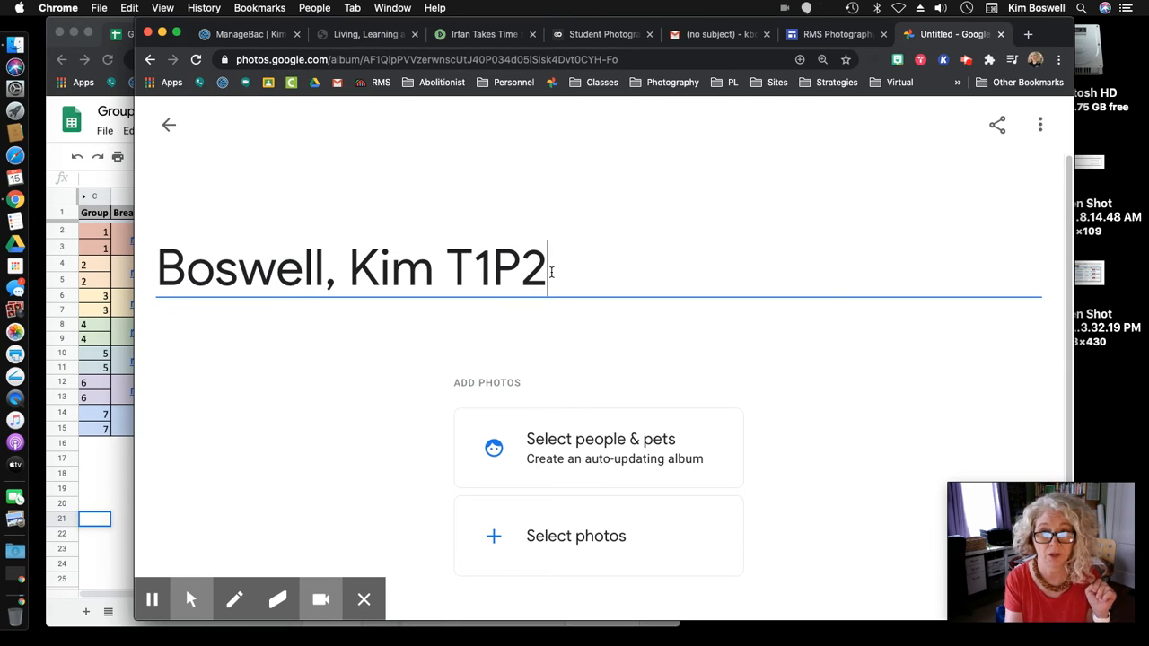
left_click(694, 369)
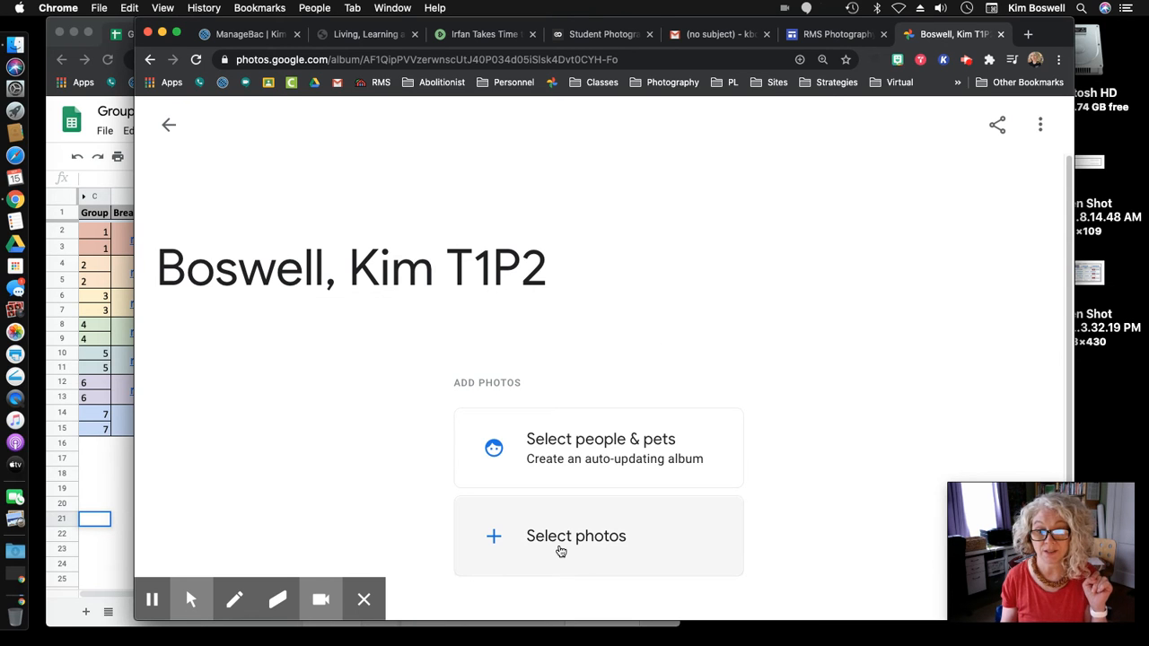
- In the photo picker, select the black-and-white desk, red peppers and Sprite can photos
left_click(560, 551)
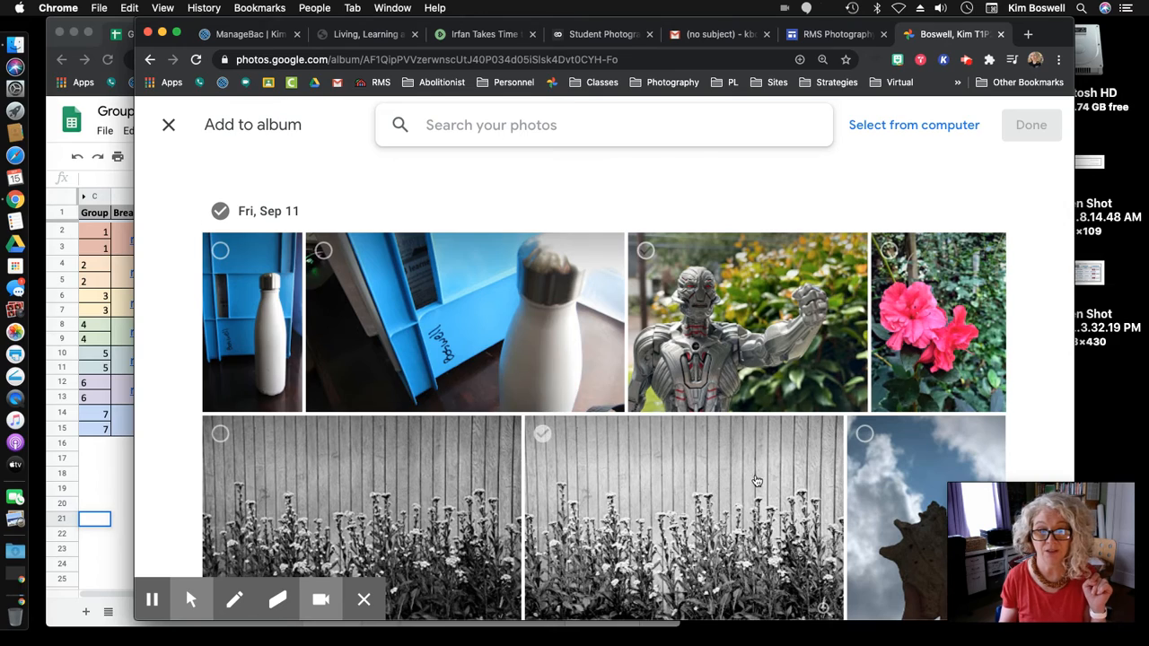
scroll(740, 468, "down", 15)
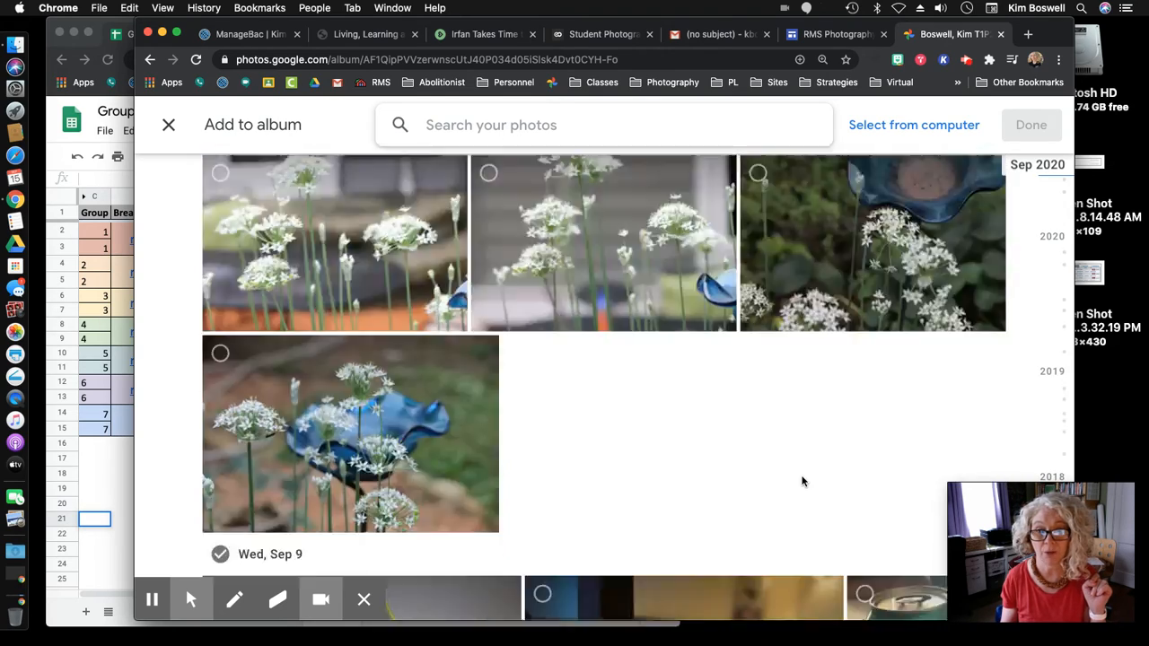
scroll(803, 483, "down", 5)
left_click(511, 325)
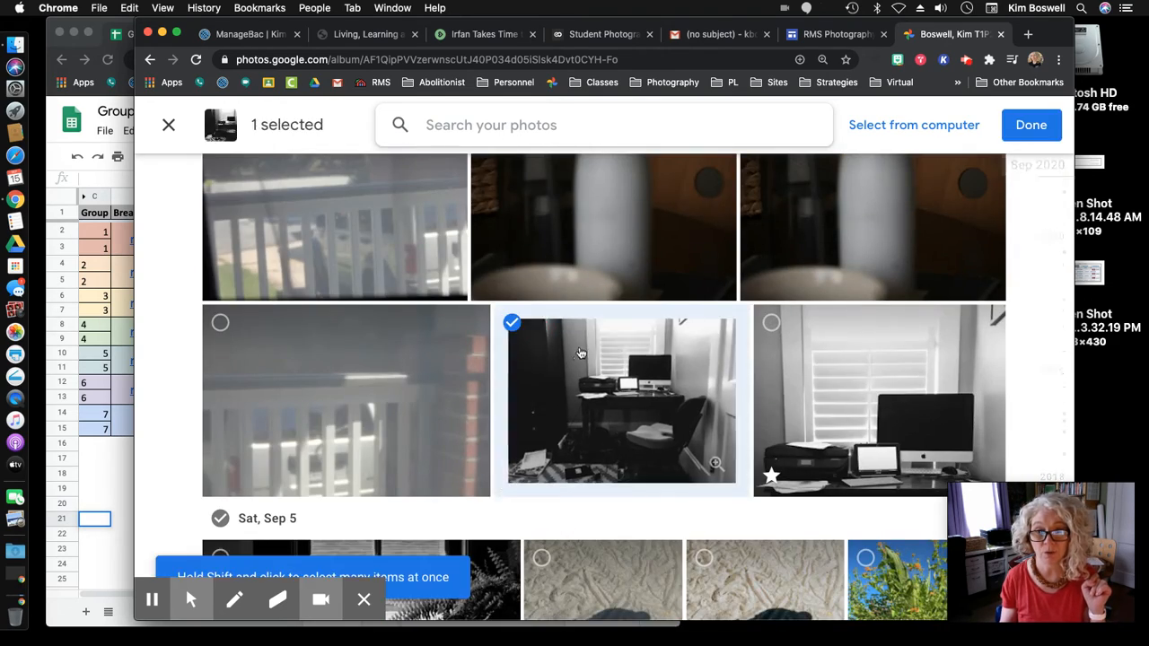
scroll(511, 359, "up", 5)
left_click(216, 303)
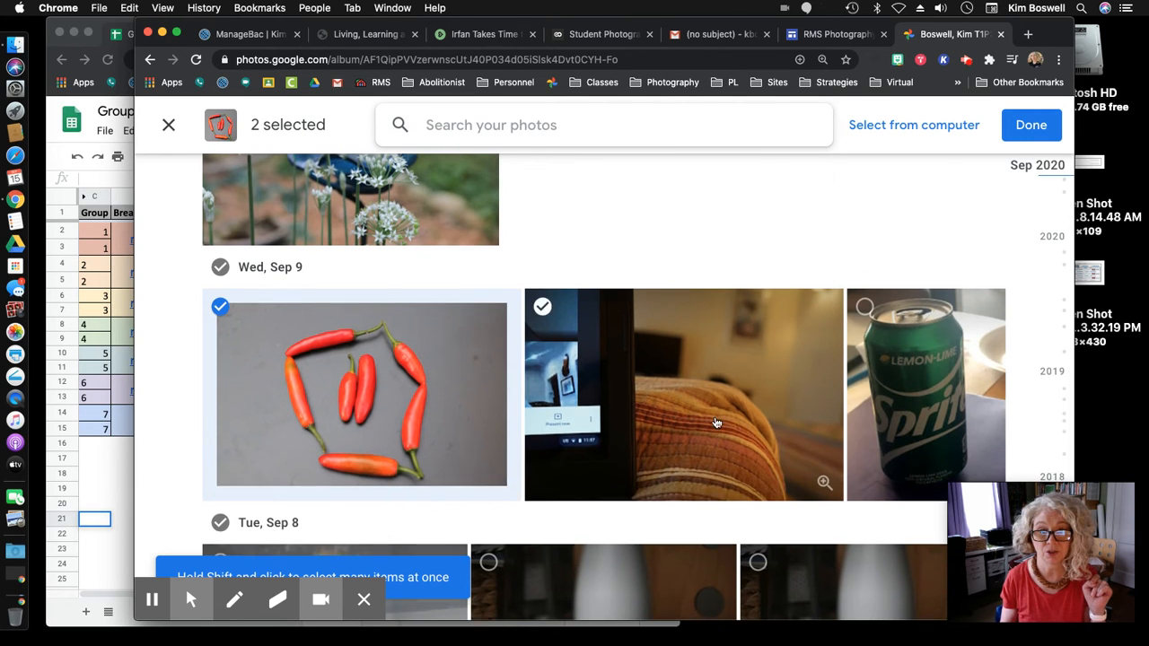
left_click(864, 324)
- Select the two chive-flower photos and add all five to the album
scroll(714, 368, "up", 5)
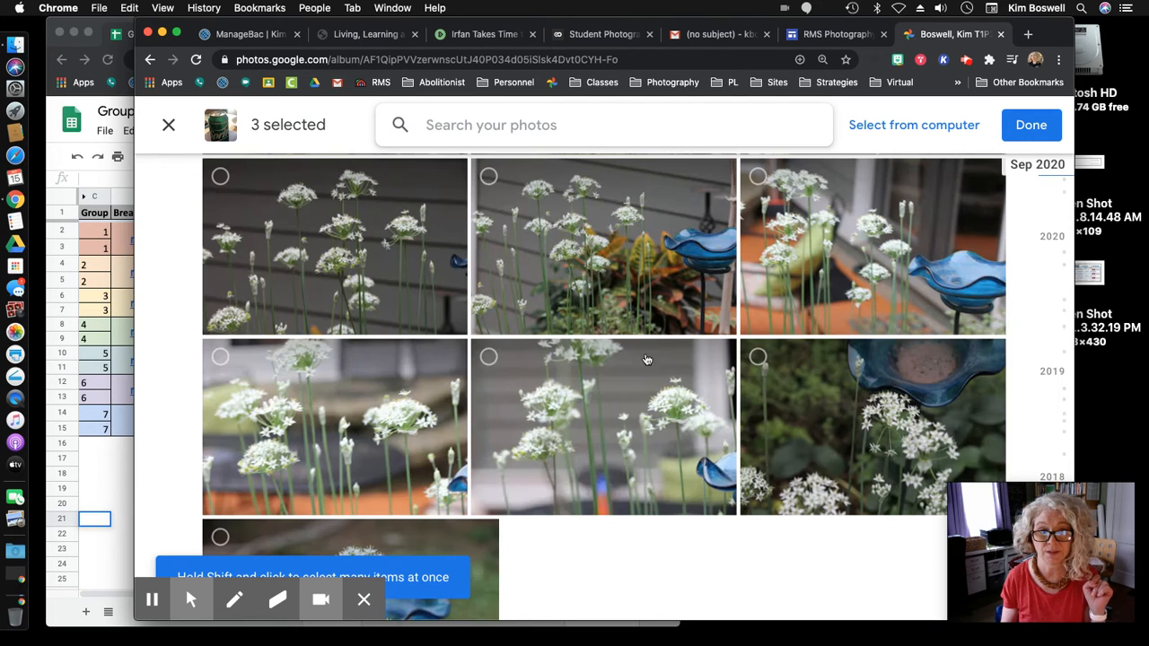
scroll(530, 428, "up", 2)
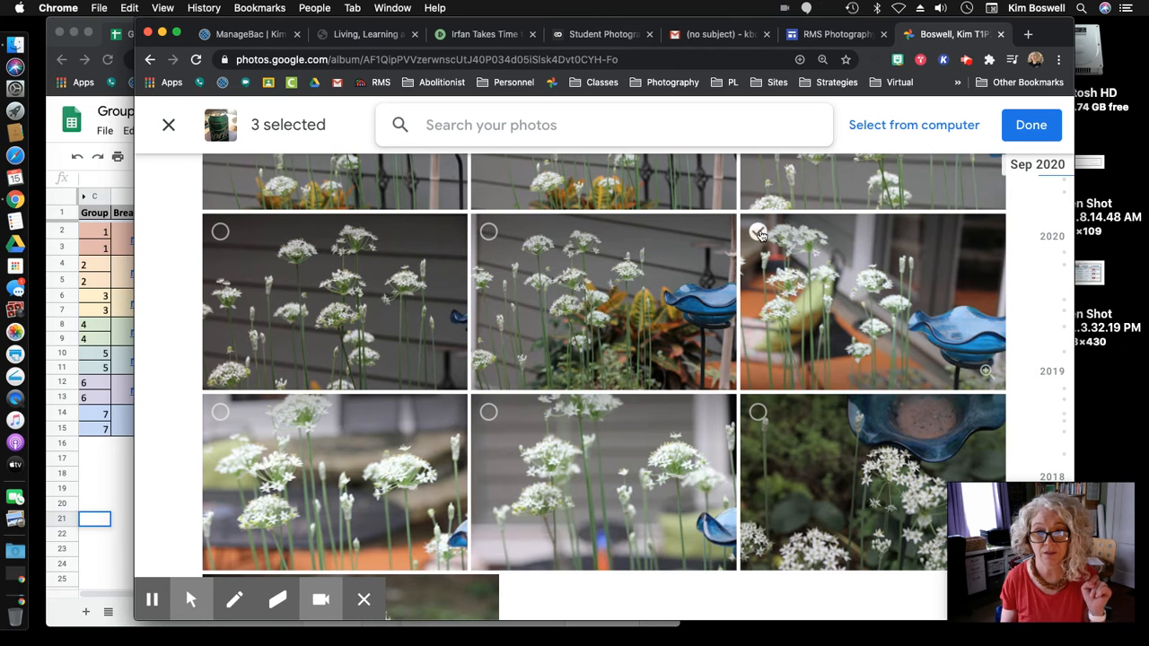
left_click(503, 342)
left_click(218, 412)
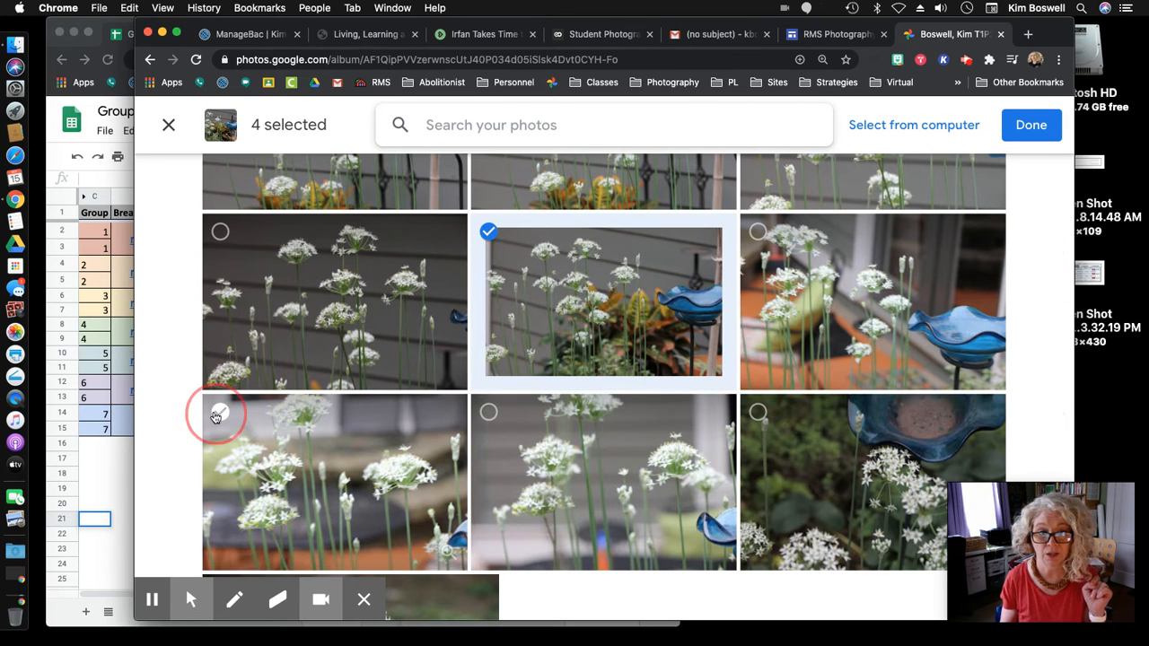
scroll(941, 254, "up", 5)
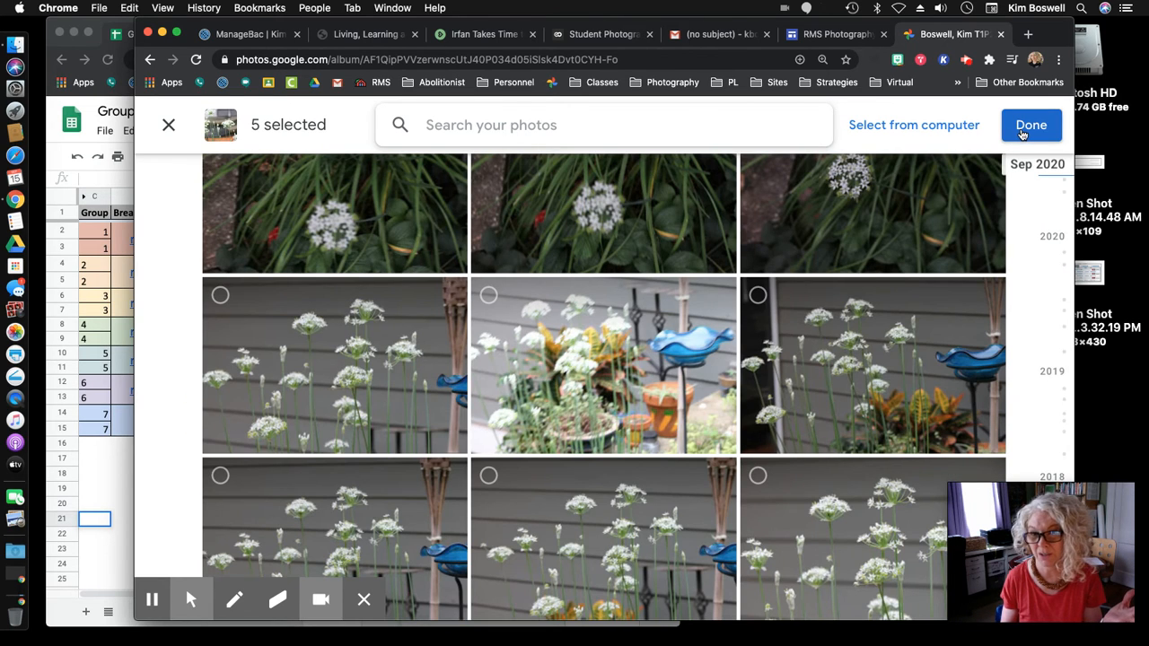
left_click(1023, 127)
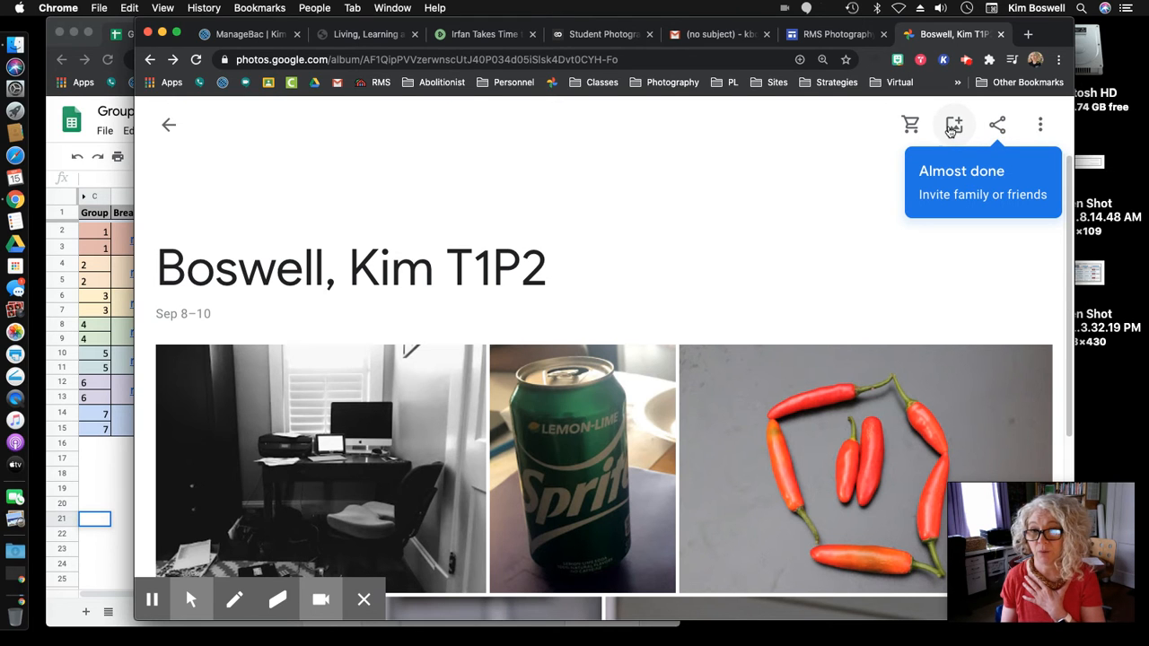
- Dismiss the Add photos picker and bring up the album's Invite to album dialog
left_click(954, 125)
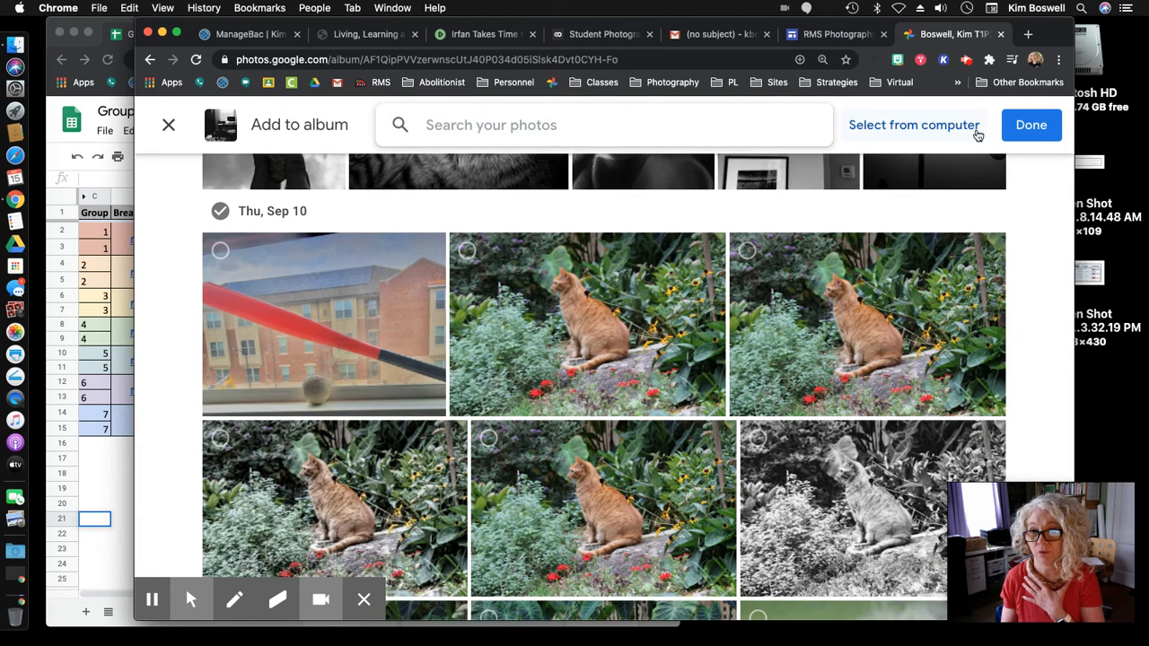
left_click(1021, 131)
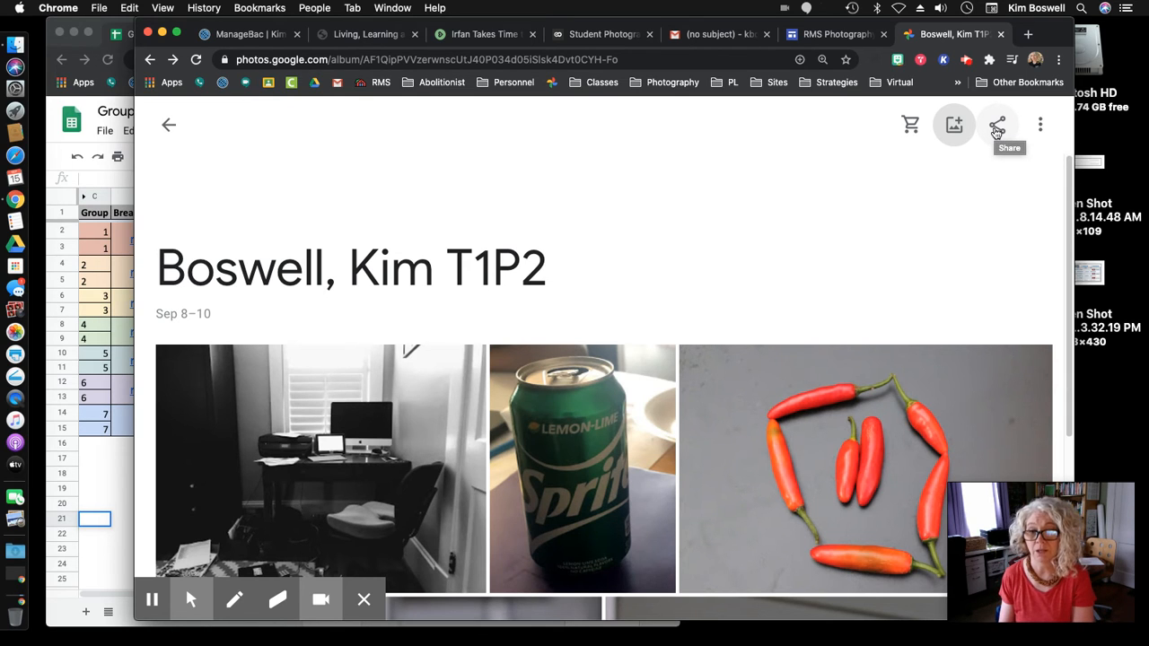
left_click(998, 125)
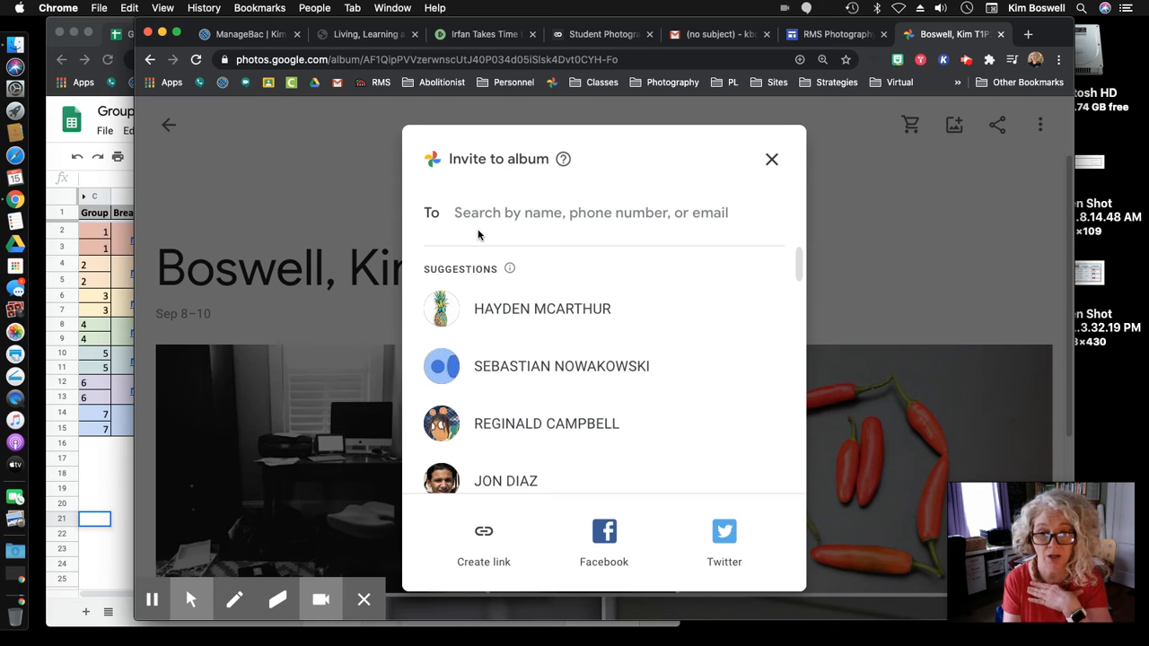
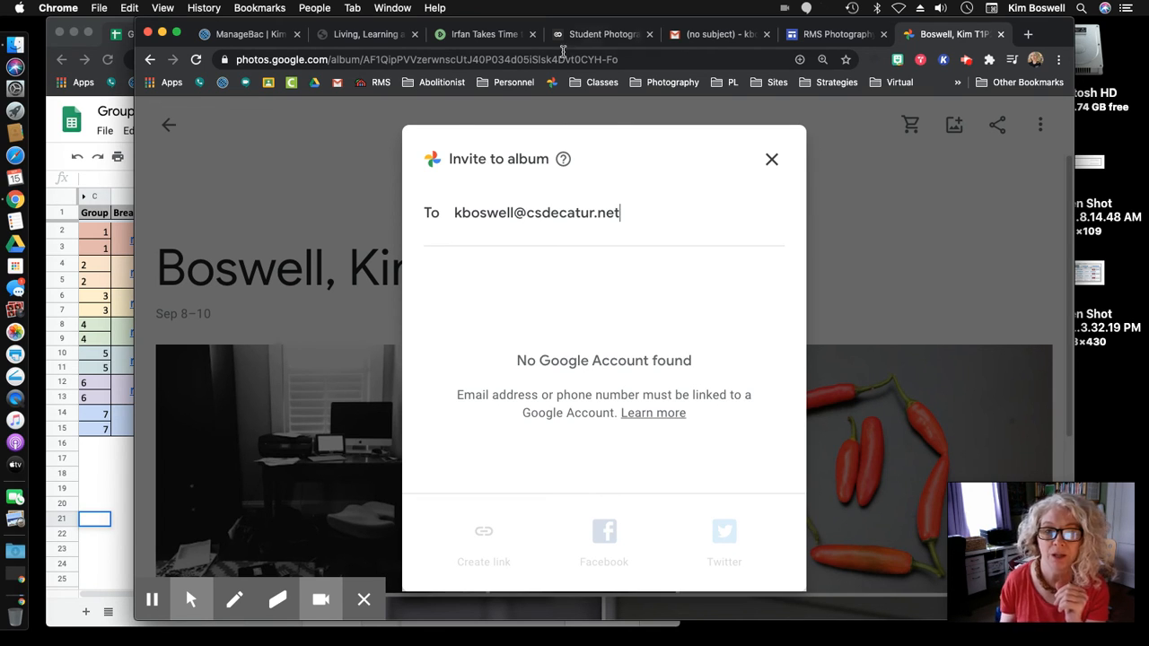
- Enter the student's school e-mail address, then close the invite unsent after No Google Account found
left_click(765, 162)
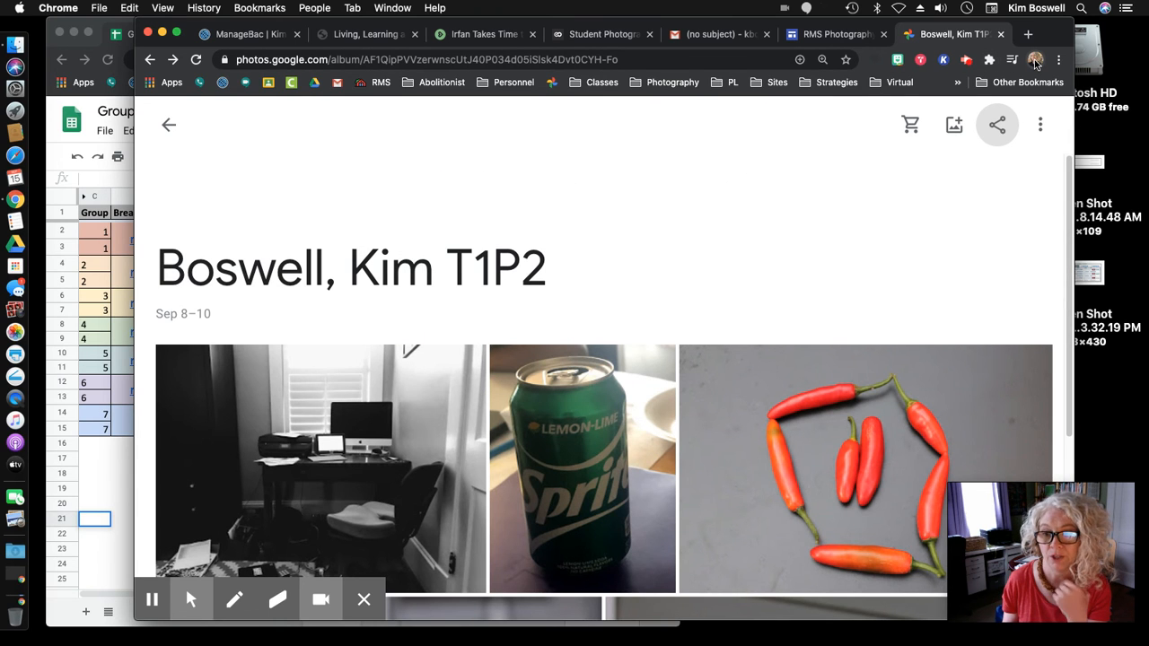
- Reopen the album invite and pick the first suggested student as recipient
left_click(996, 127)
left_click(506, 316)
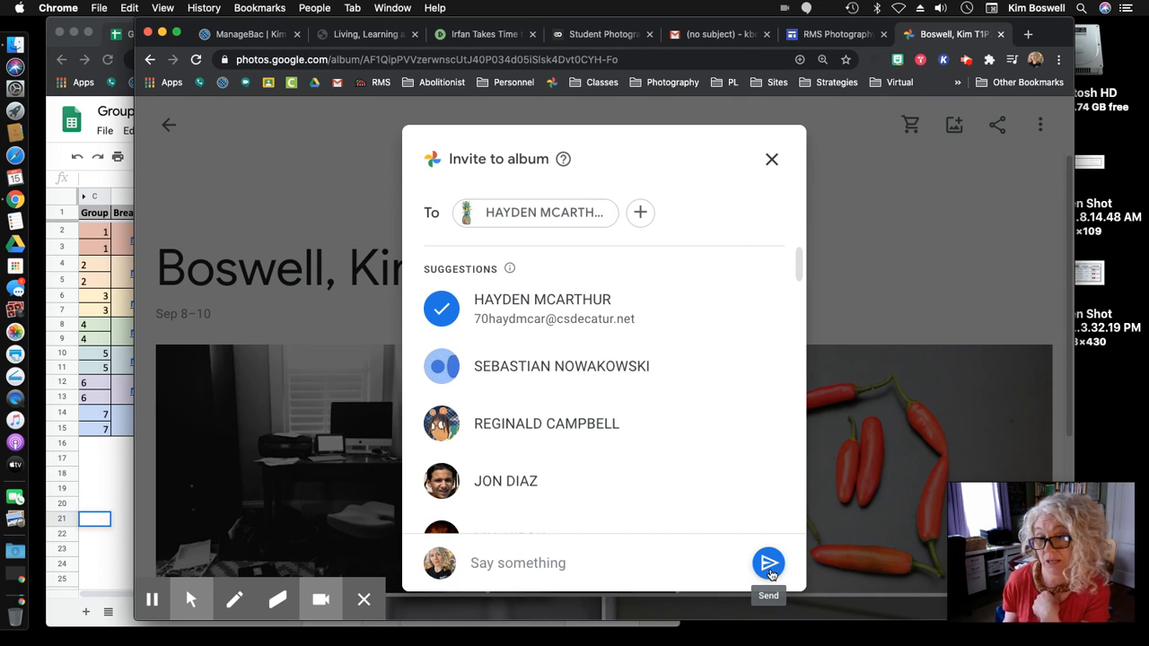
left_click(770, 160)
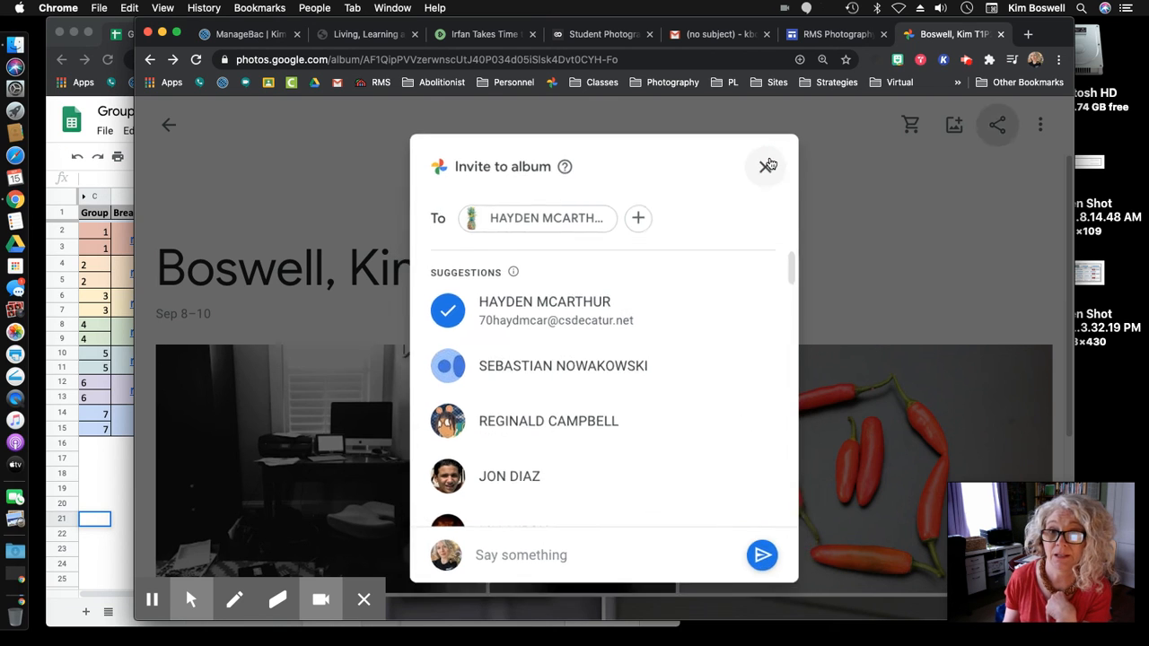
left_click(599, 82)
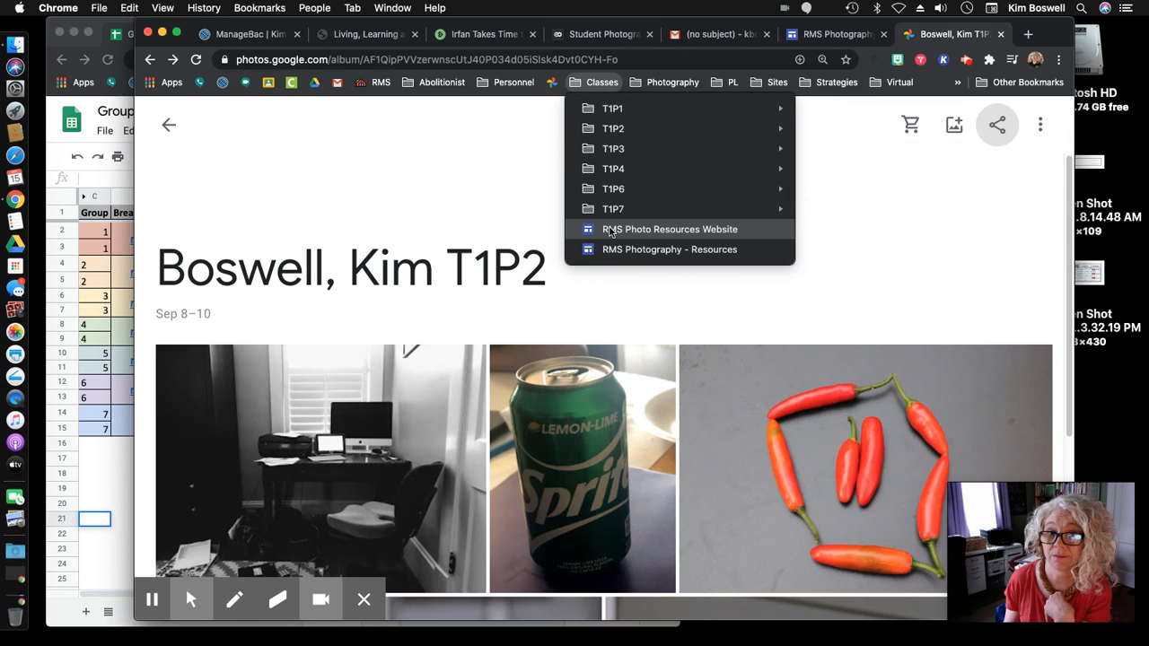
mouse_move(611, 208)
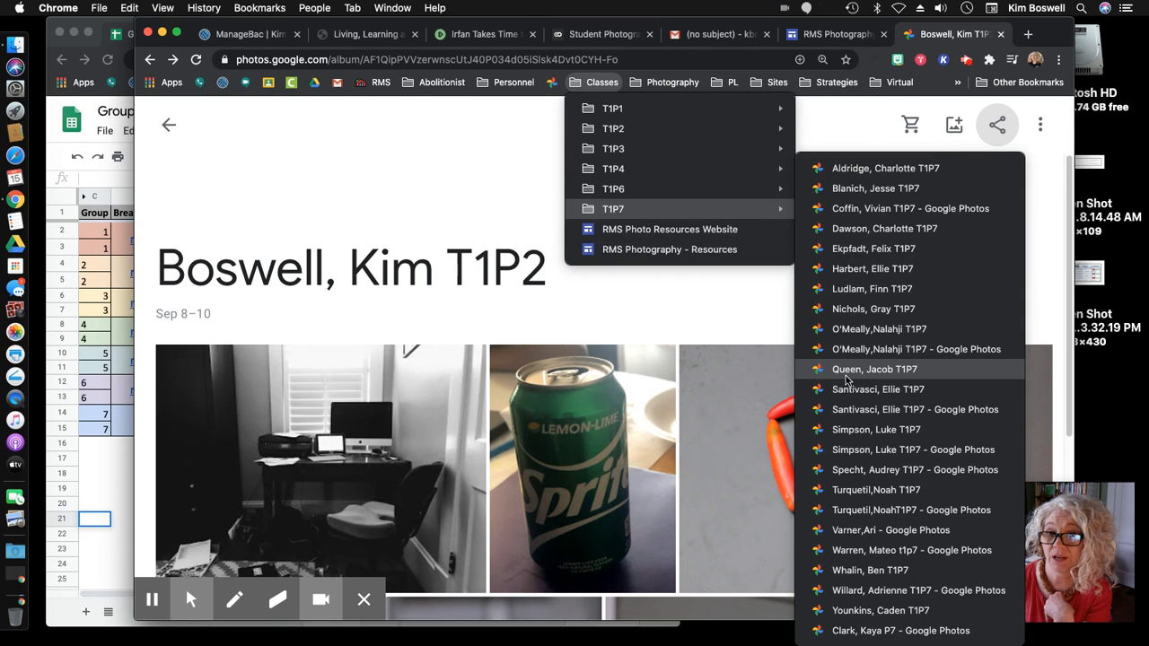
left_click(688, 295)
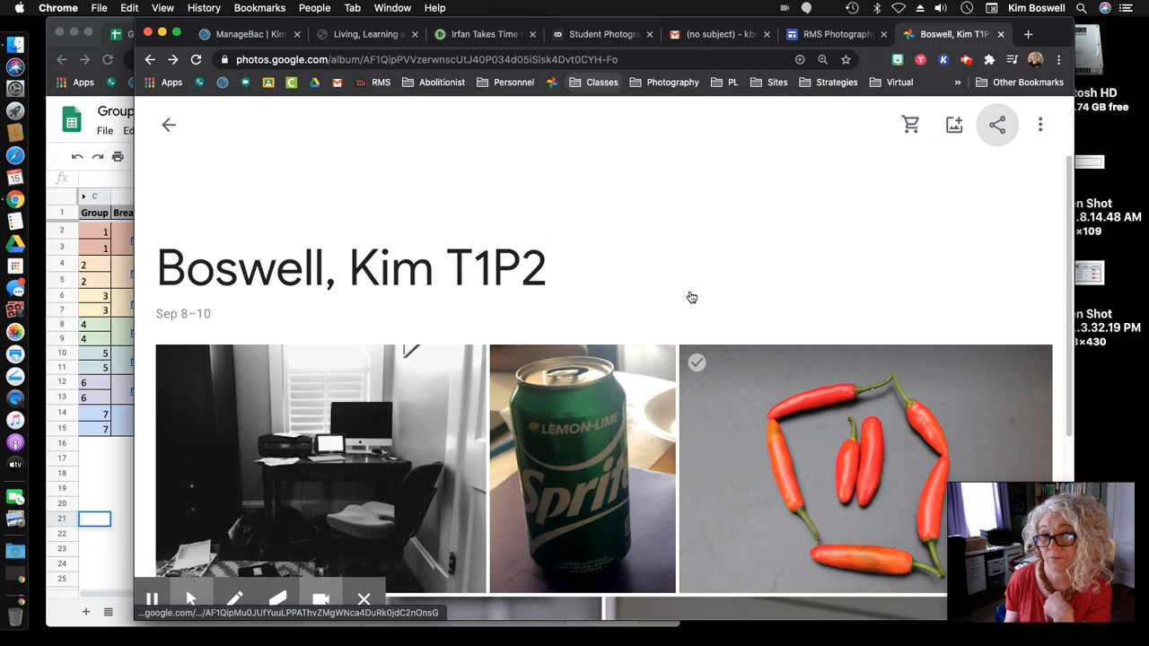